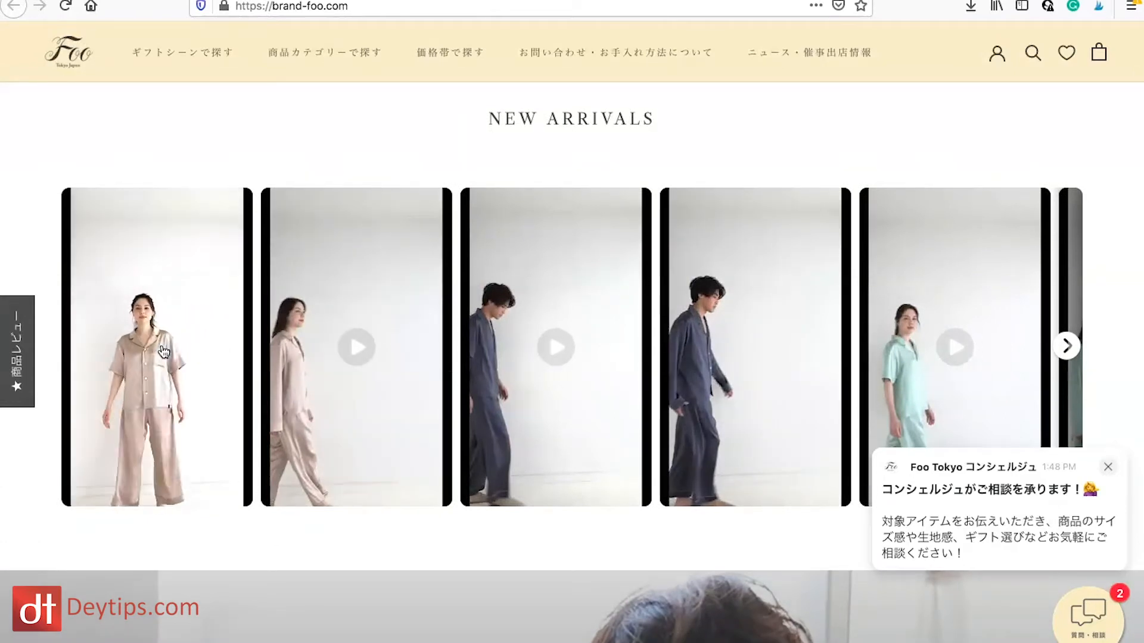
Step: Preview the short pajama videos in the New Arrivals carousel of the Foo Tokyo store
{"action": "left_click", "coordinate": [294, 350]}
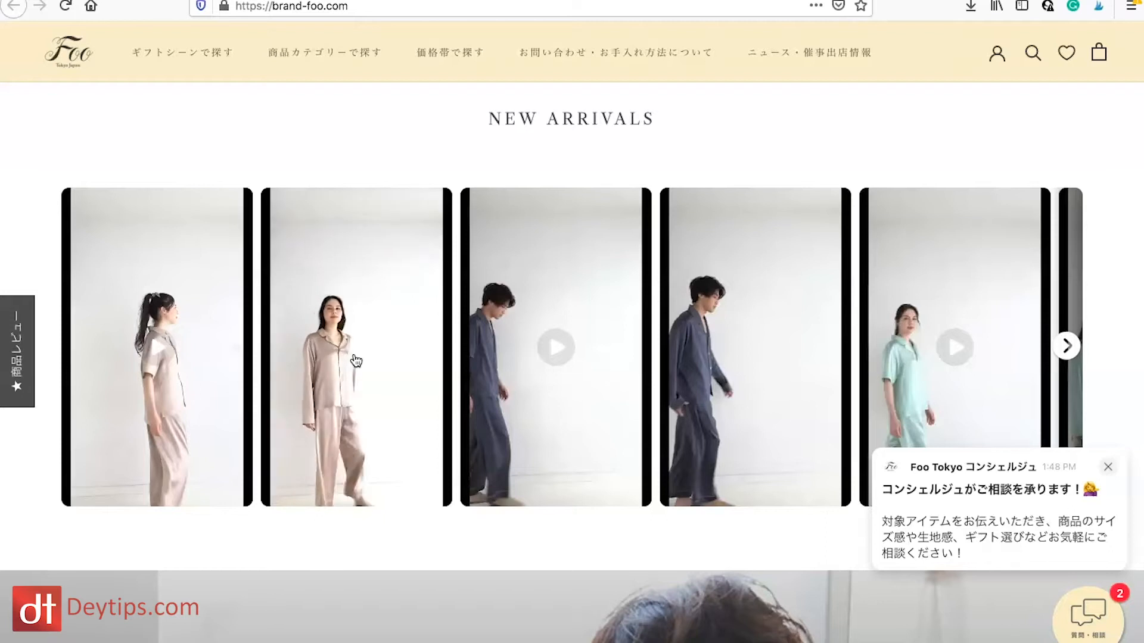
{"action": "left_click", "coordinate": [497, 363]}
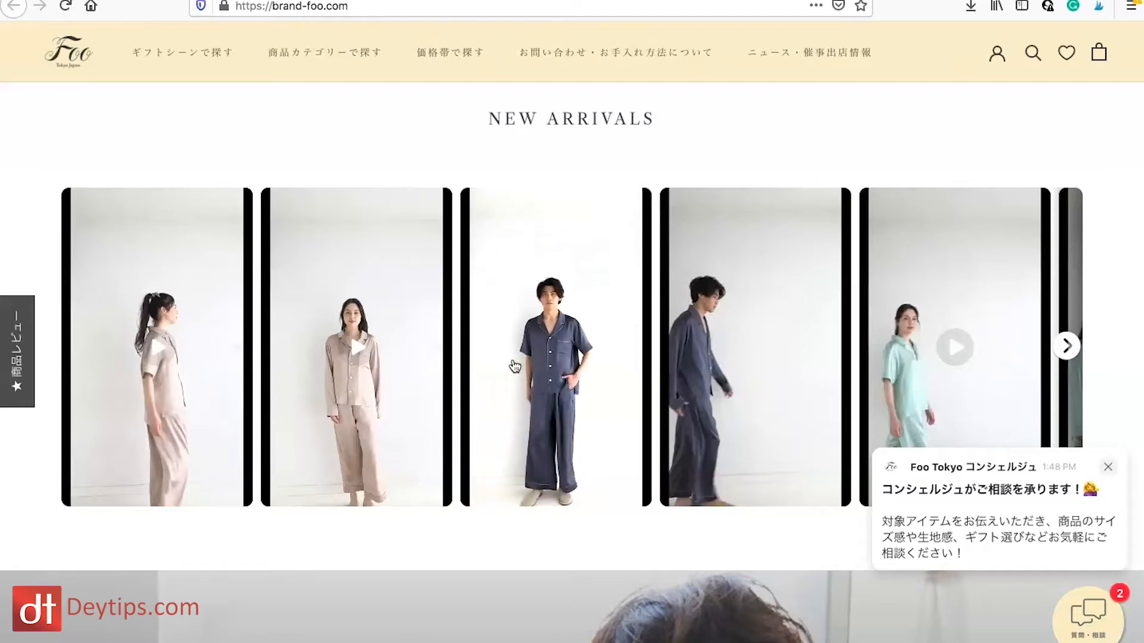
{"action": "left_click", "coordinate": [525, 320]}
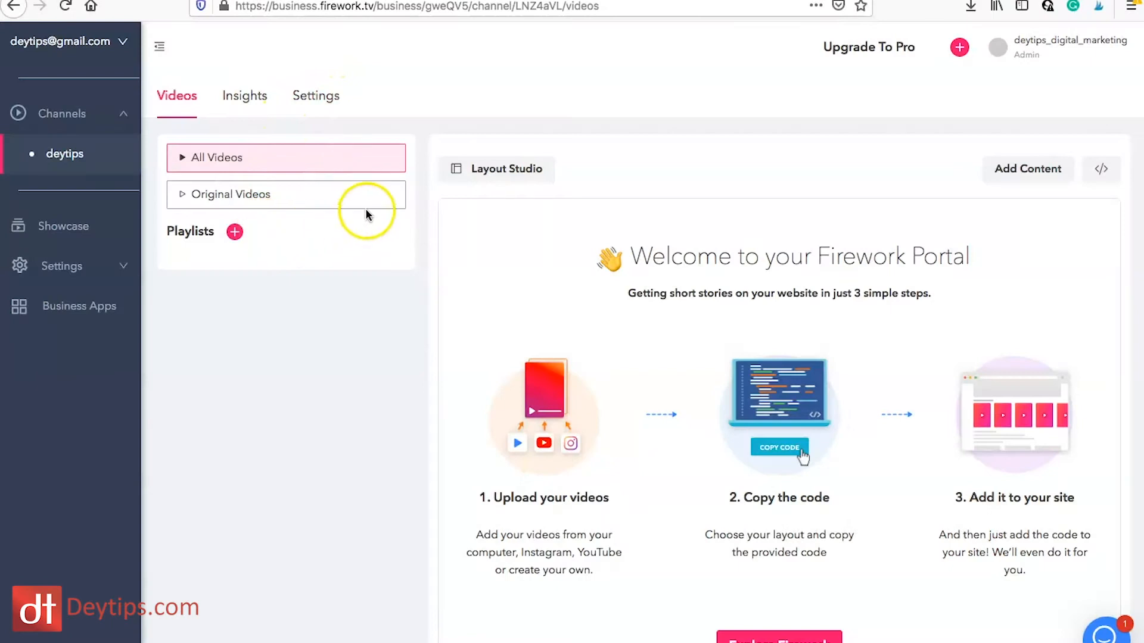
Step: Start a video upload for the deytips channel with the caption "Test 1" and show its additional options
{"action": "left_click", "coordinate": [1046, 173]}
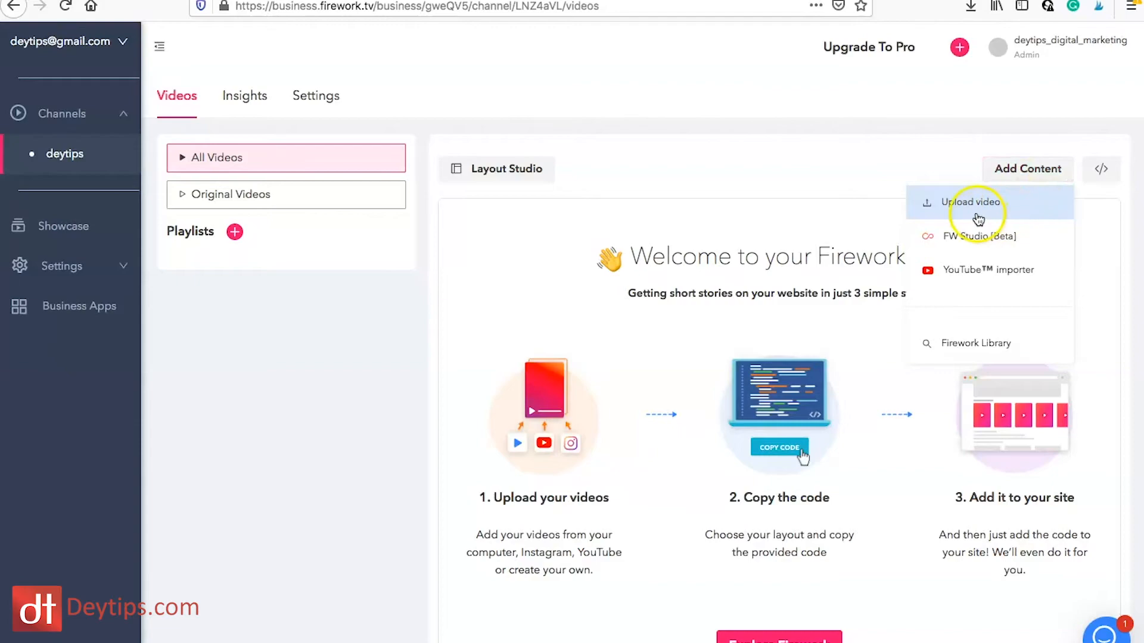
{"action": "left_click", "coordinate": [979, 220]}
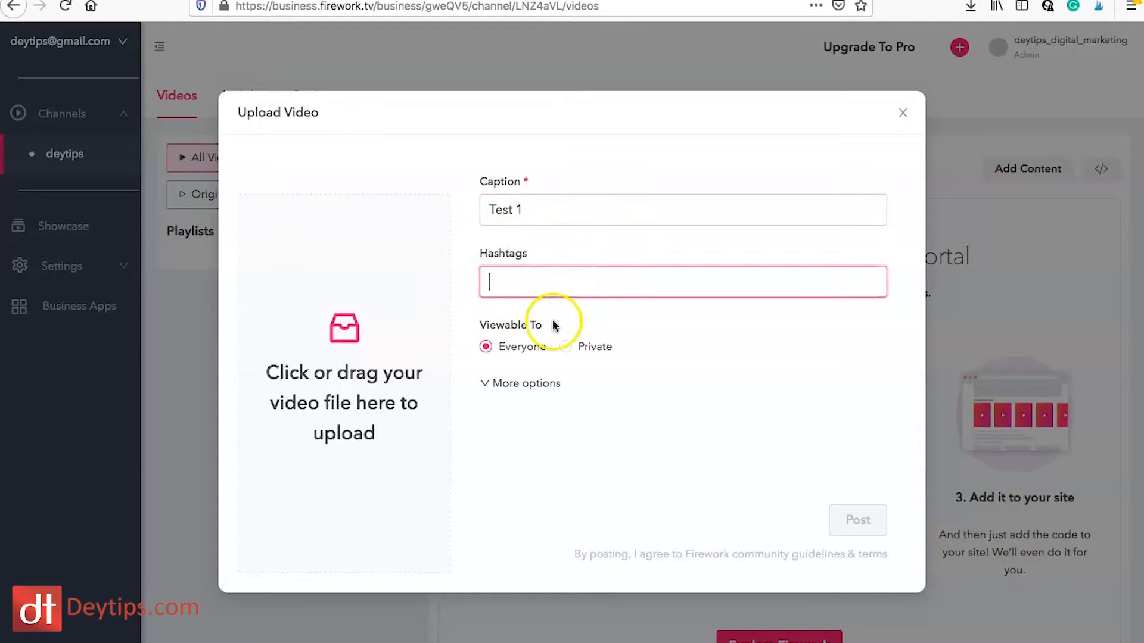
{"action": "left_click", "coordinate": [515, 386]}
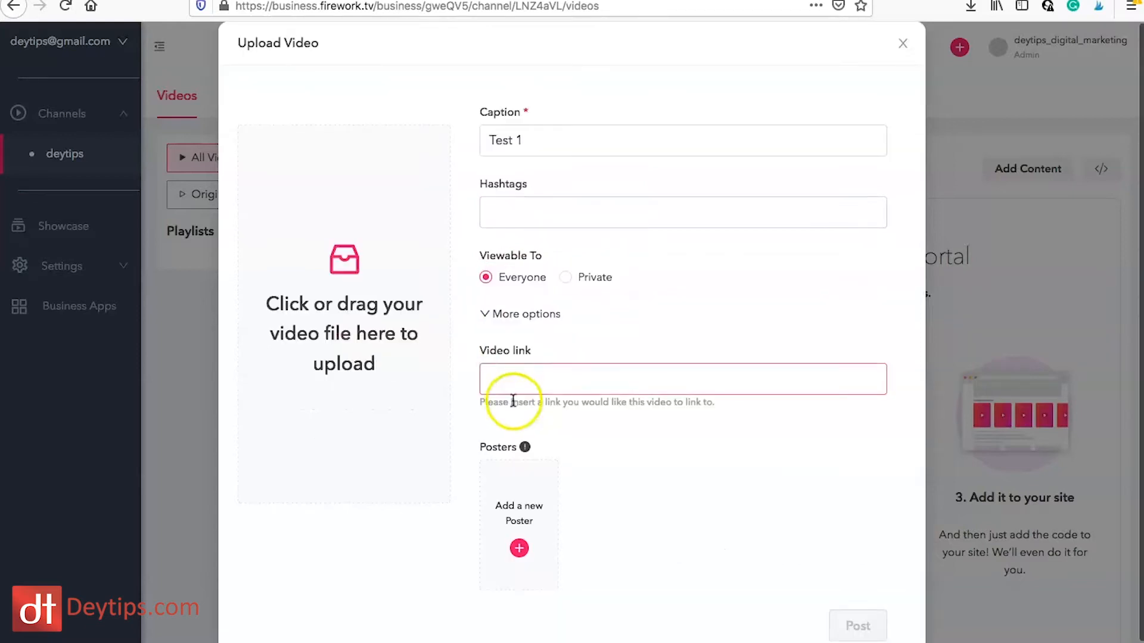
{"action": "left_click", "coordinate": [544, 376]}
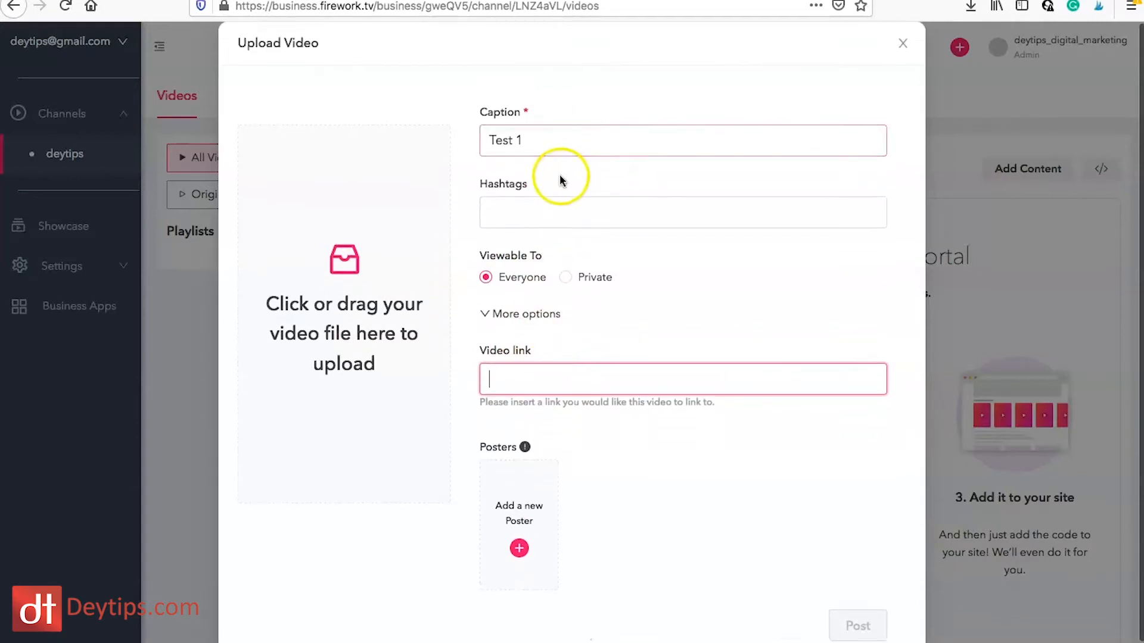
{"action": "left_click", "coordinate": [559, 141]}
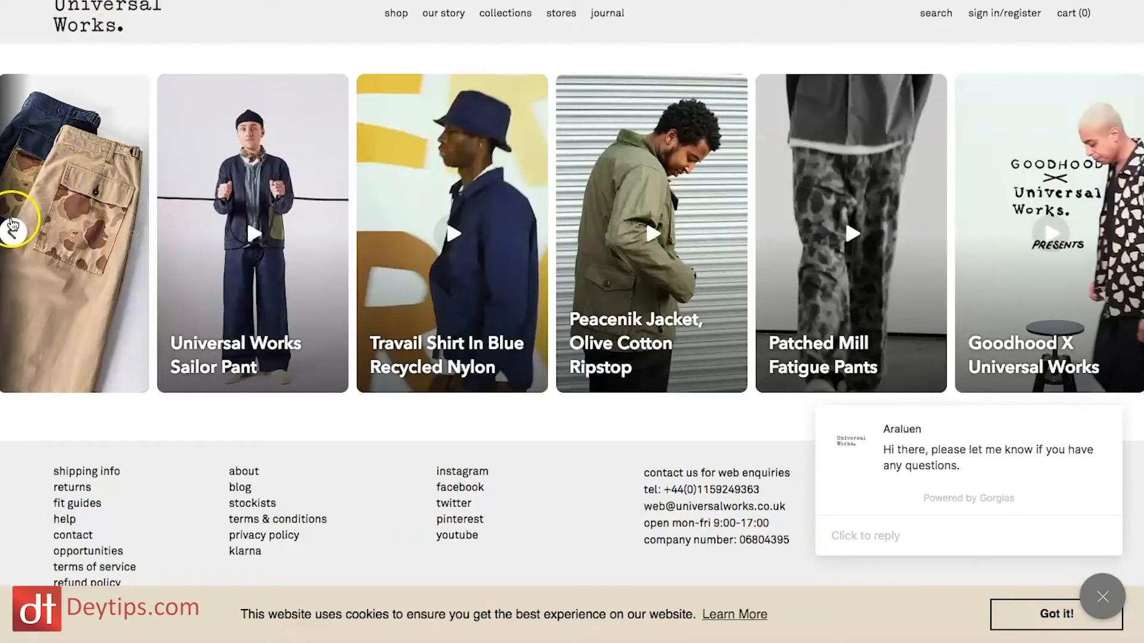
Step: On the Universal Works site, view the "Sailor Pant in Fine Twill" video and follow its link to browse the trousers collection
{"action": "left_click", "coordinate": [12, 233]}
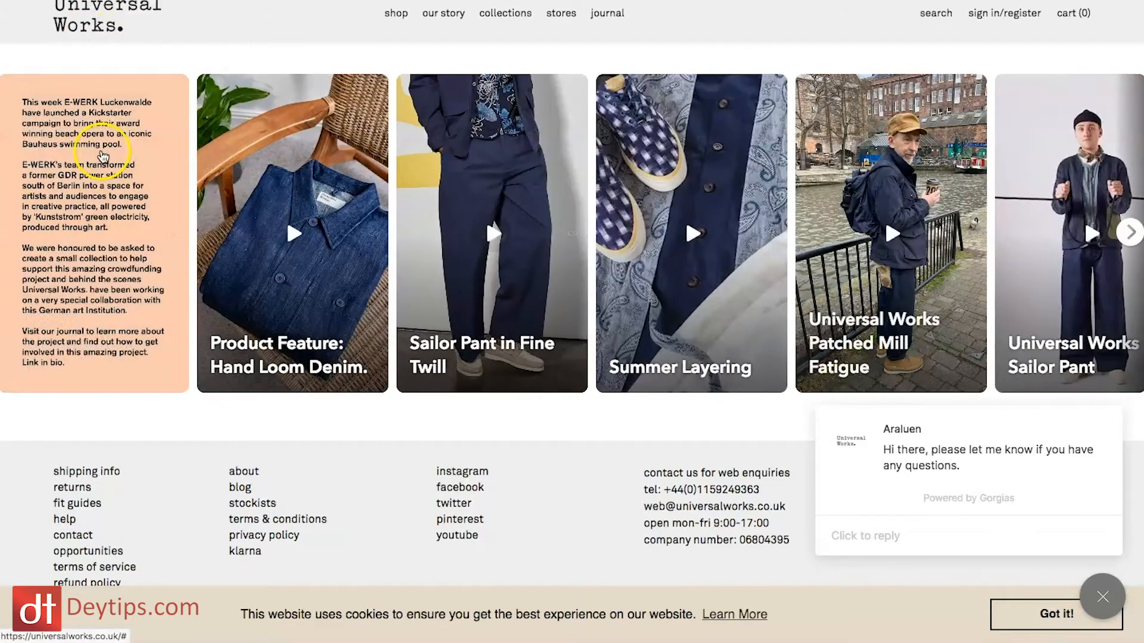
{"action": "scroll", "coordinate": [525, 159], "scroll_direction": "down", "scroll_amount": 1}
{"action": "left_click", "coordinate": [525, 159]}
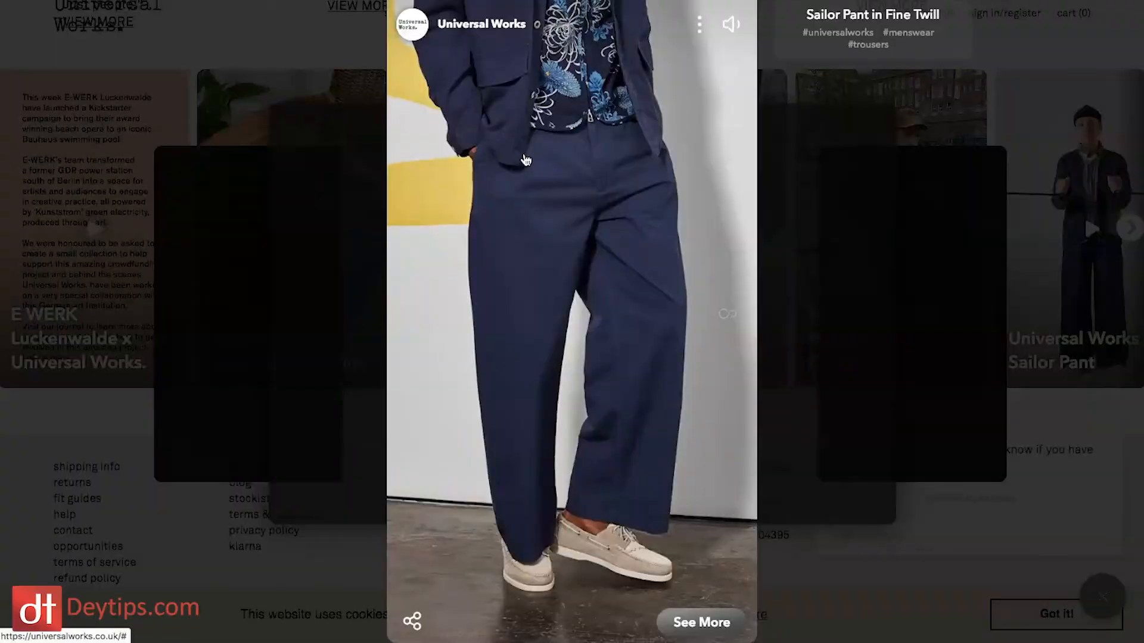
{"action": "left_click", "coordinate": [709, 625]}
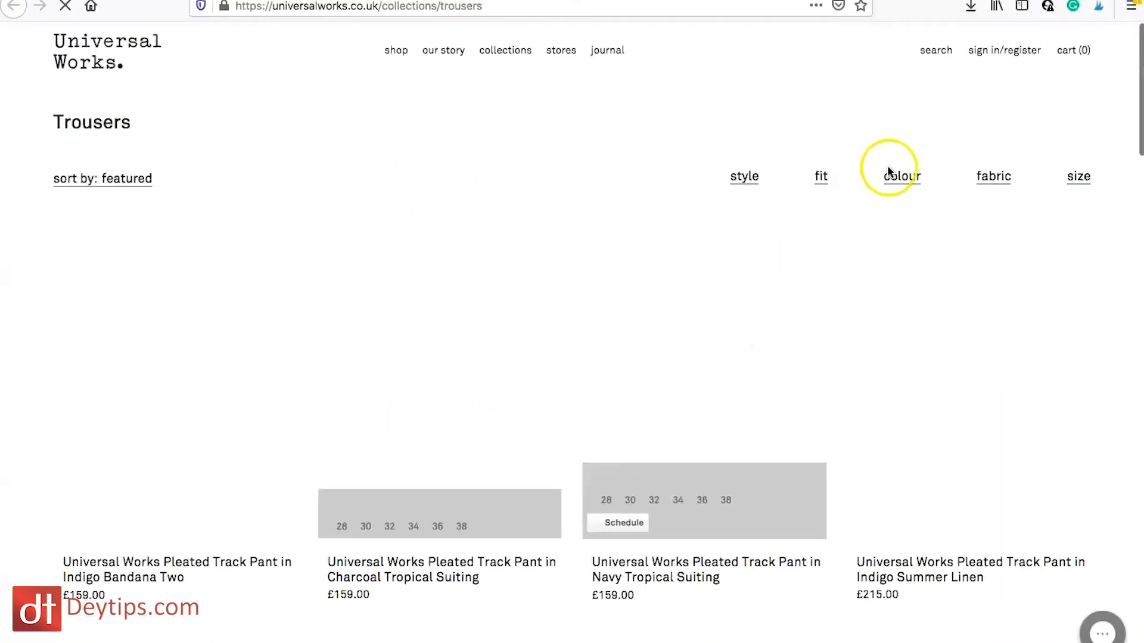
{"action": "scroll", "coordinate": [849, 133], "scroll_direction": "down", "scroll_amount": 12}
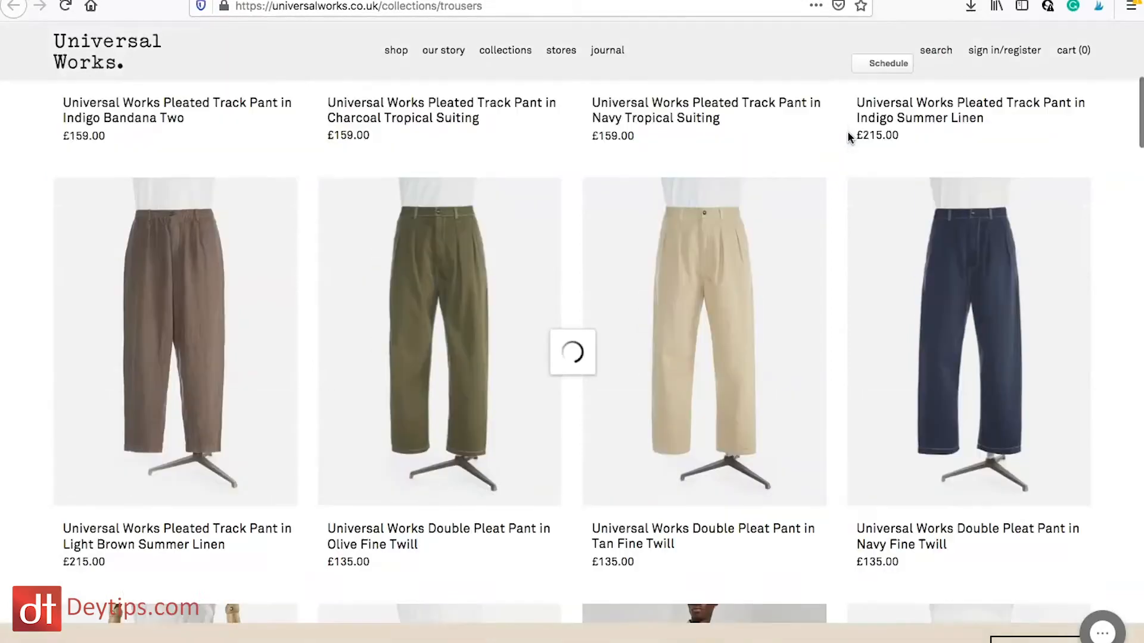
{"action": "scroll", "coordinate": [849, 137], "scroll_direction": "down", "scroll_amount": 10}
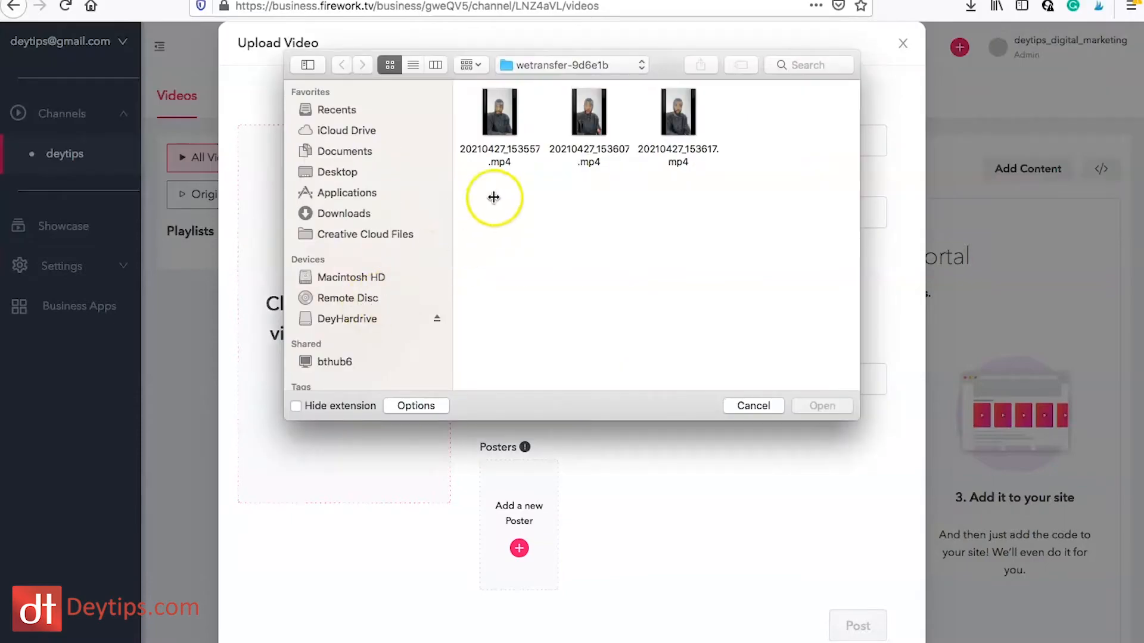
Step: Attach 20210427_153607.mp4 to the Test 1 upload in the Firework portal and post it
{"action": "left_click", "coordinate": [603, 119]}
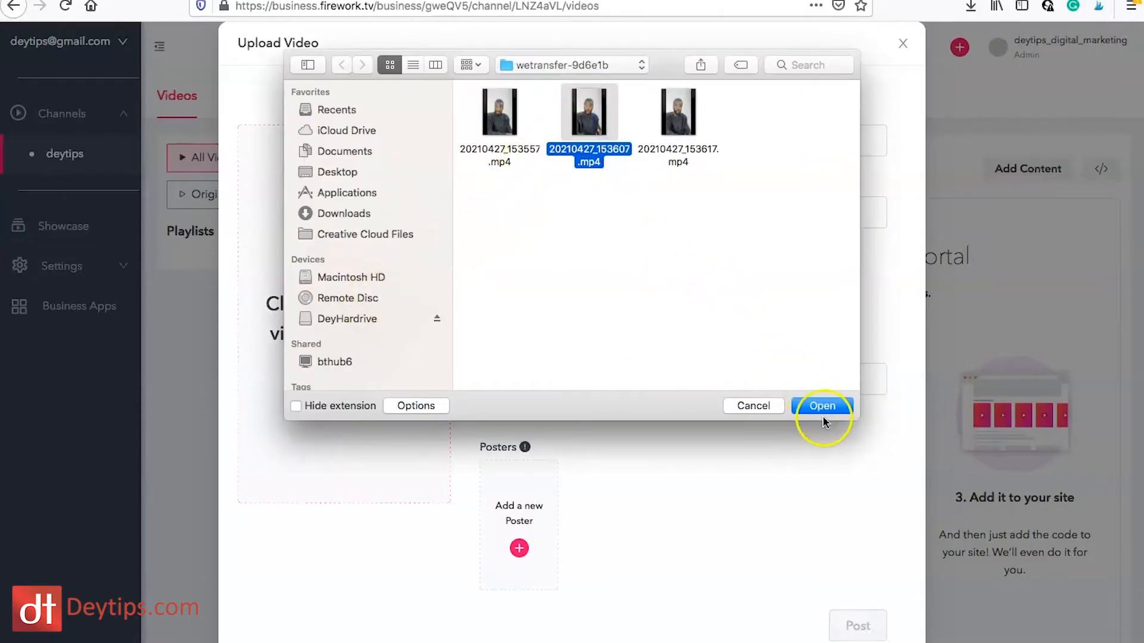
{"action": "left_click", "coordinate": [836, 406]}
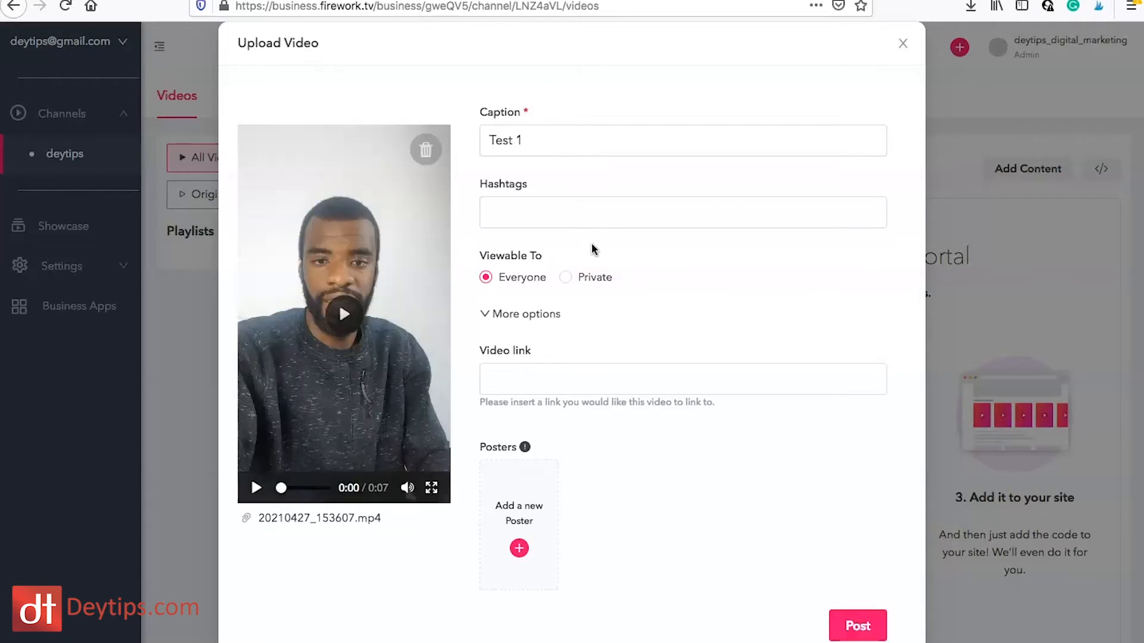
{"action": "left_click", "coordinate": [865, 626]}
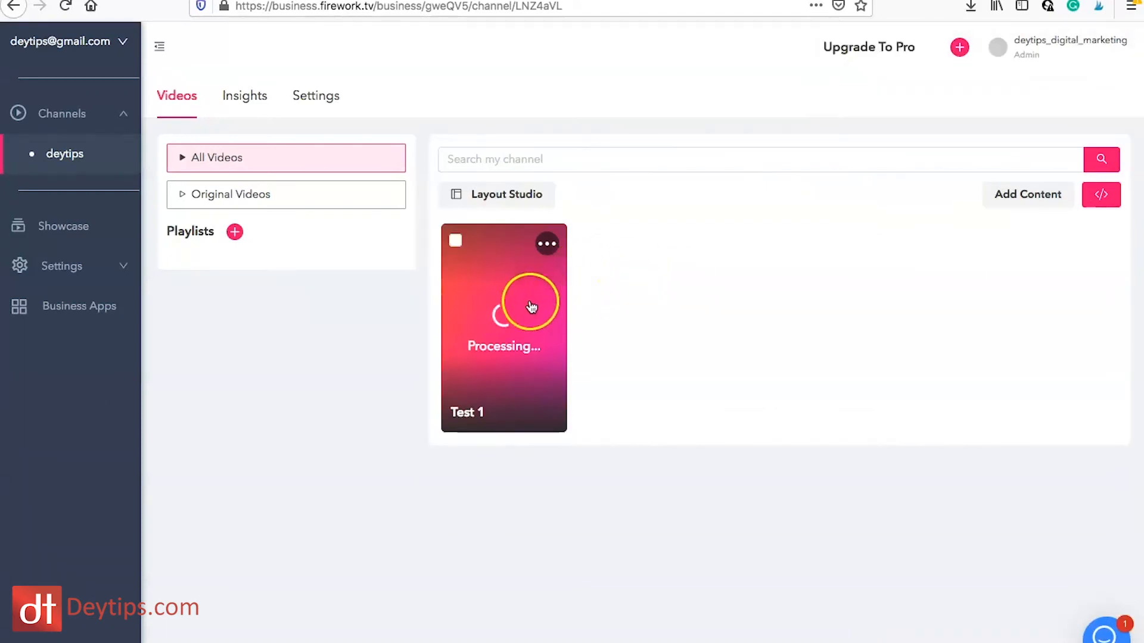
Step: Upload 20210427_153617.mp4 as a second video captioned "Test 2" and post it
{"action": "left_click", "coordinate": [1029, 197]}
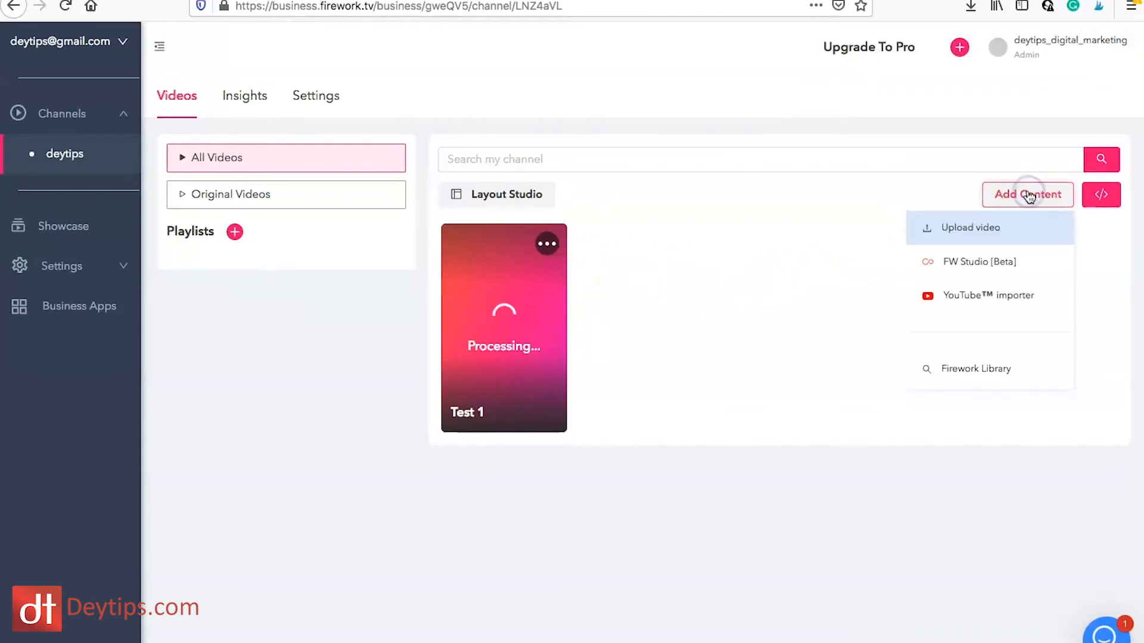
{"action": "left_click", "coordinate": [965, 232]}
{"action": "left_click", "coordinate": [576, 214]}
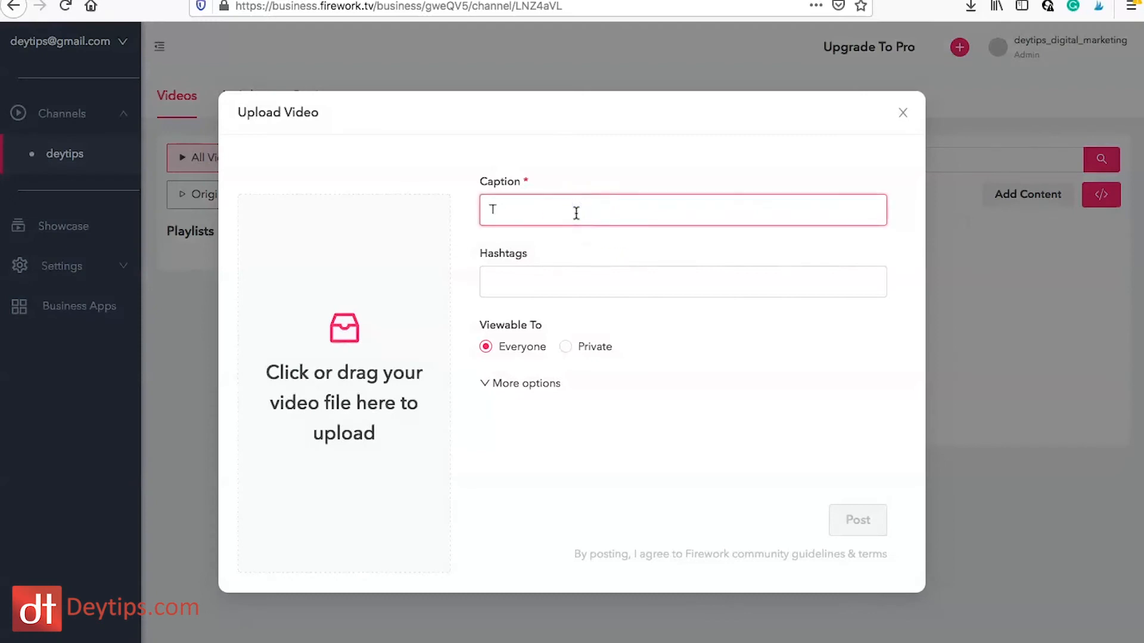
{"action": "left_click", "coordinate": [352, 300]}
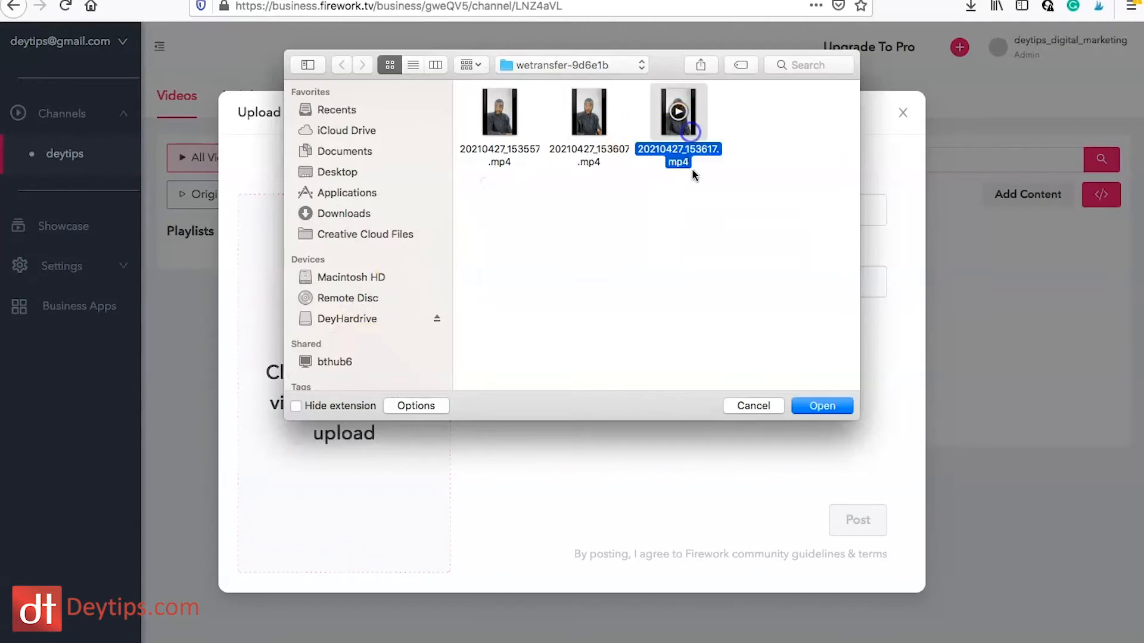
{"action": "left_click", "coordinate": [822, 405]}
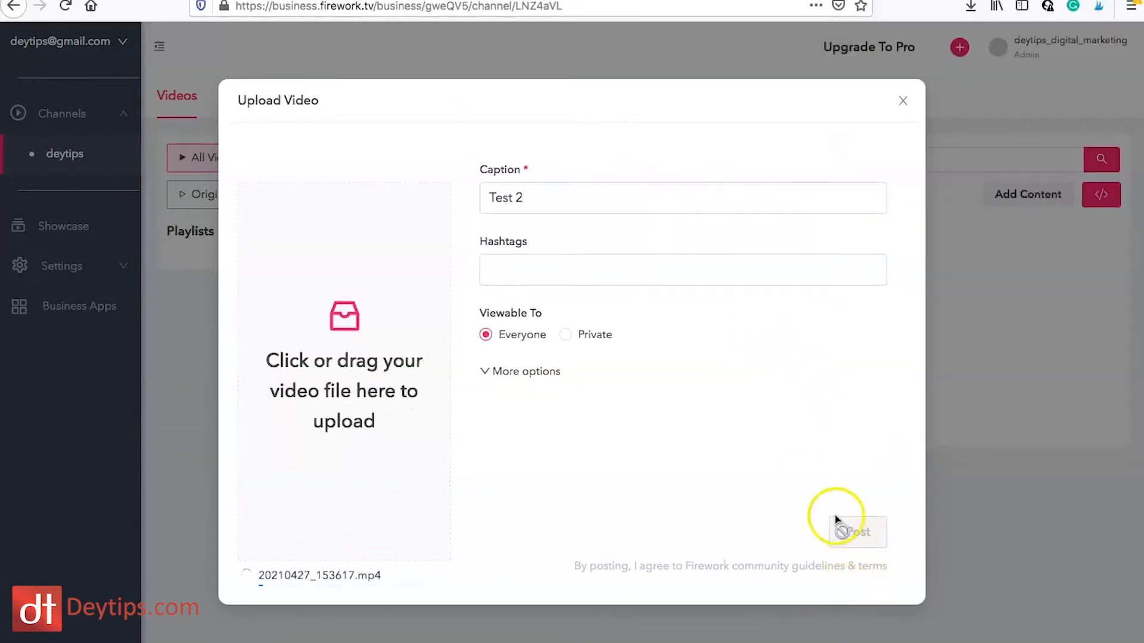
{"action": "left_click", "coordinate": [855, 532]}
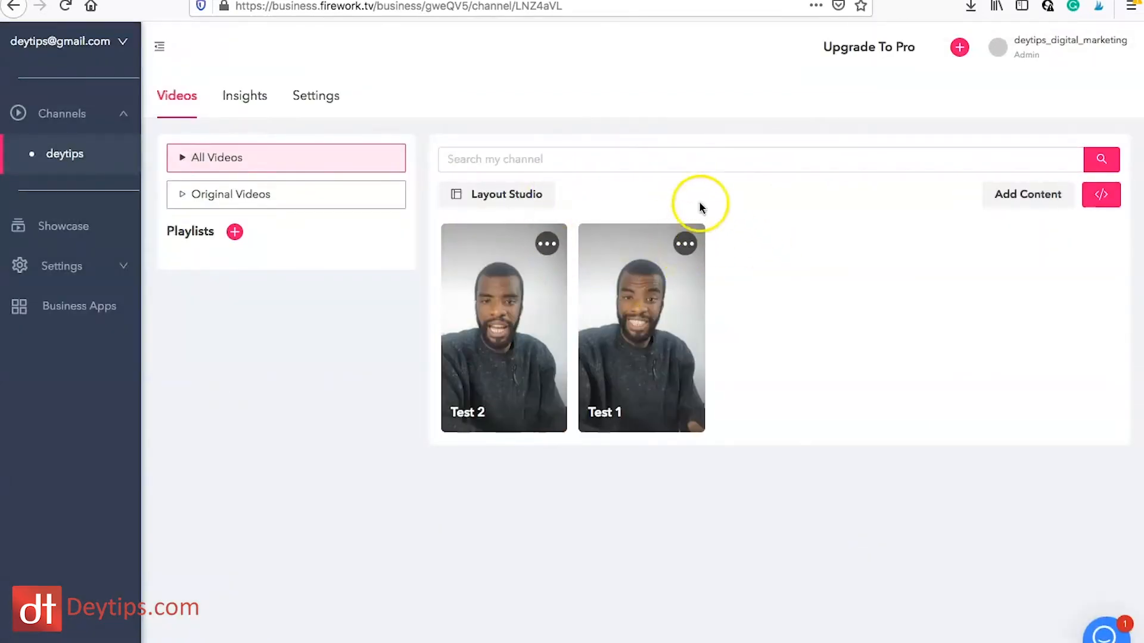
Step: Open Layout Studio and examine how the videos are placed in the "Food Blogger - Increase conversion" sample page
{"action": "left_click", "coordinate": [530, 206]}
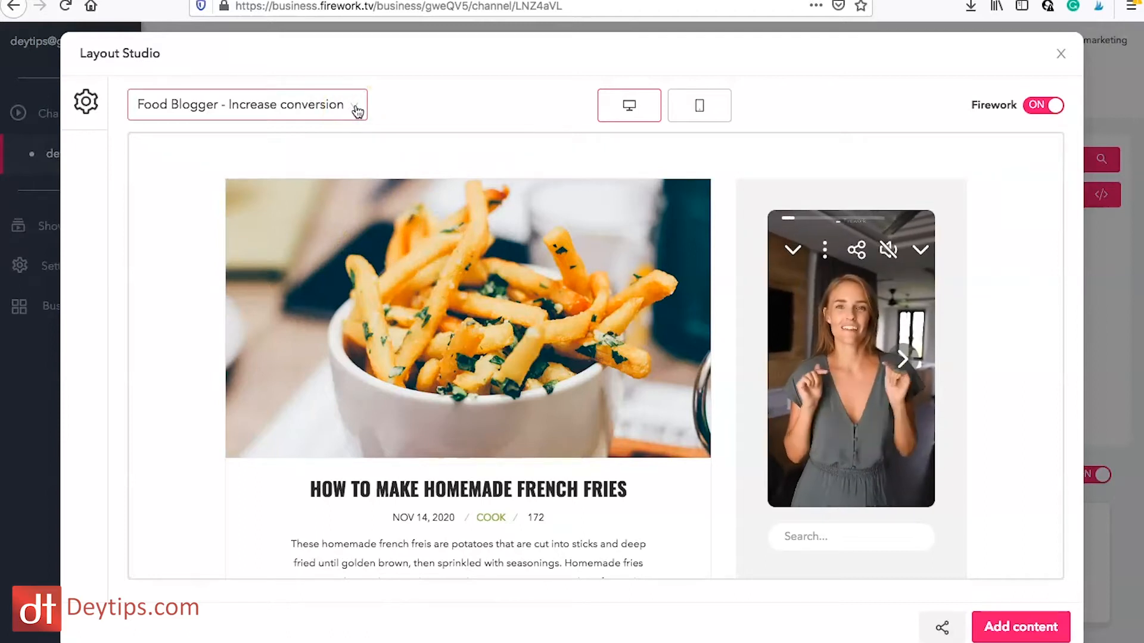
{"action": "left_click", "coordinate": [358, 111]}
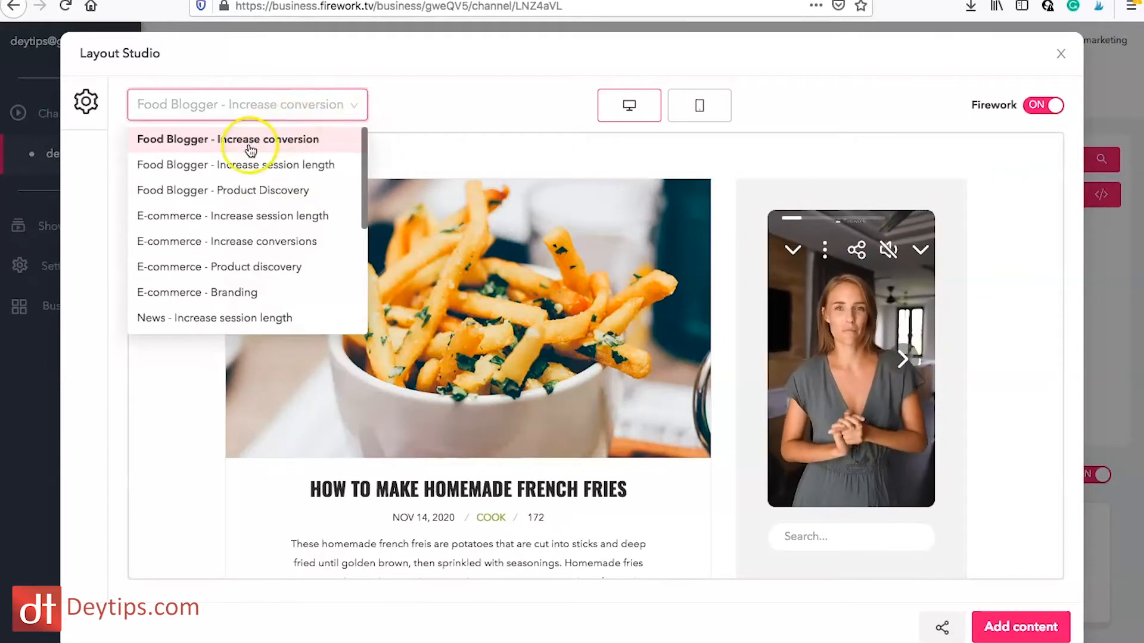
{"action": "left_click", "coordinate": [433, 147]}
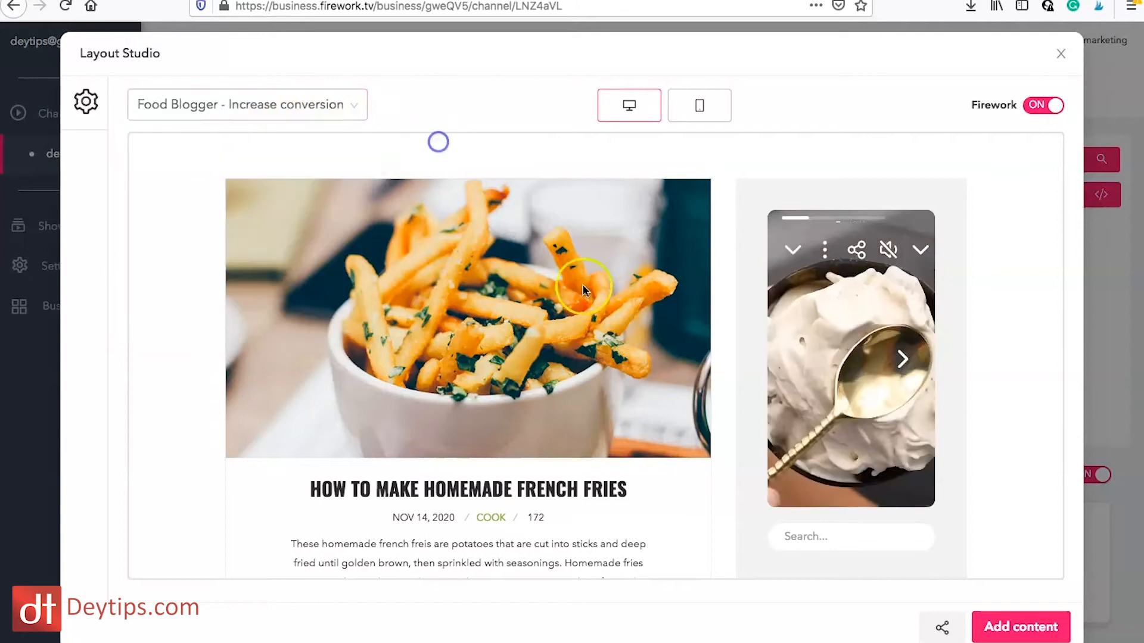
{"action": "scroll", "coordinate": [645, 381], "scroll_direction": "down", "scroll_amount": 10}
{"action": "scroll", "coordinate": [646, 387], "scroll_direction": "down", "scroll_amount": 2}
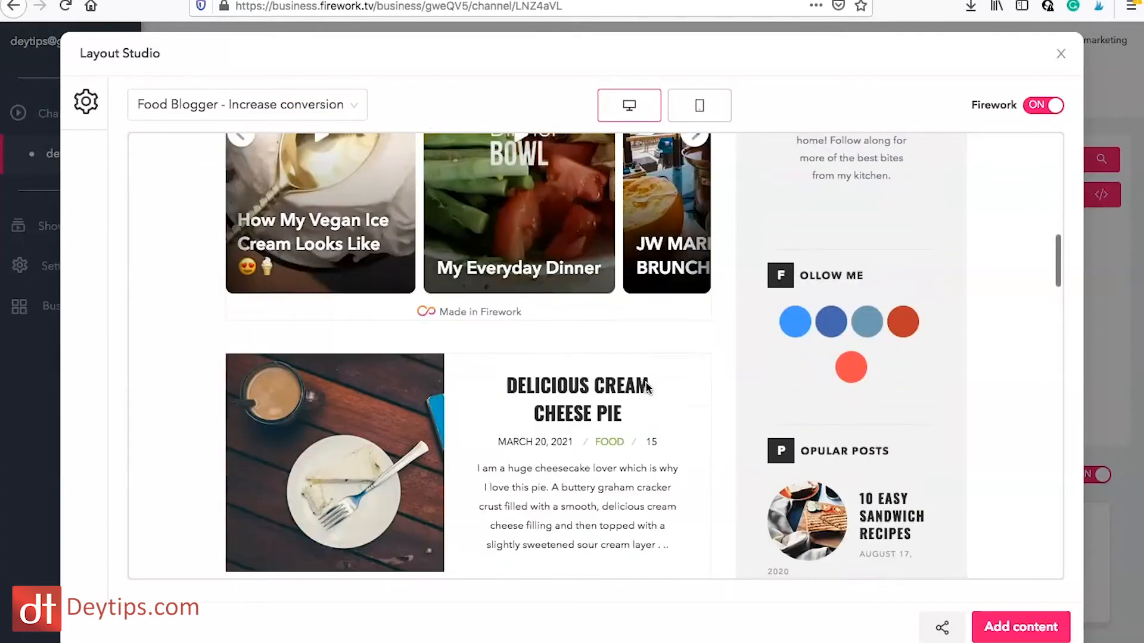
{"action": "scroll", "coordinate": [667, 447], "scroll_direction": "up", "scroll_amount": 6}
{"action": "scroll", "coordinate": [694, 494], "scroll_direction": "down", "scroll_amount": 2}
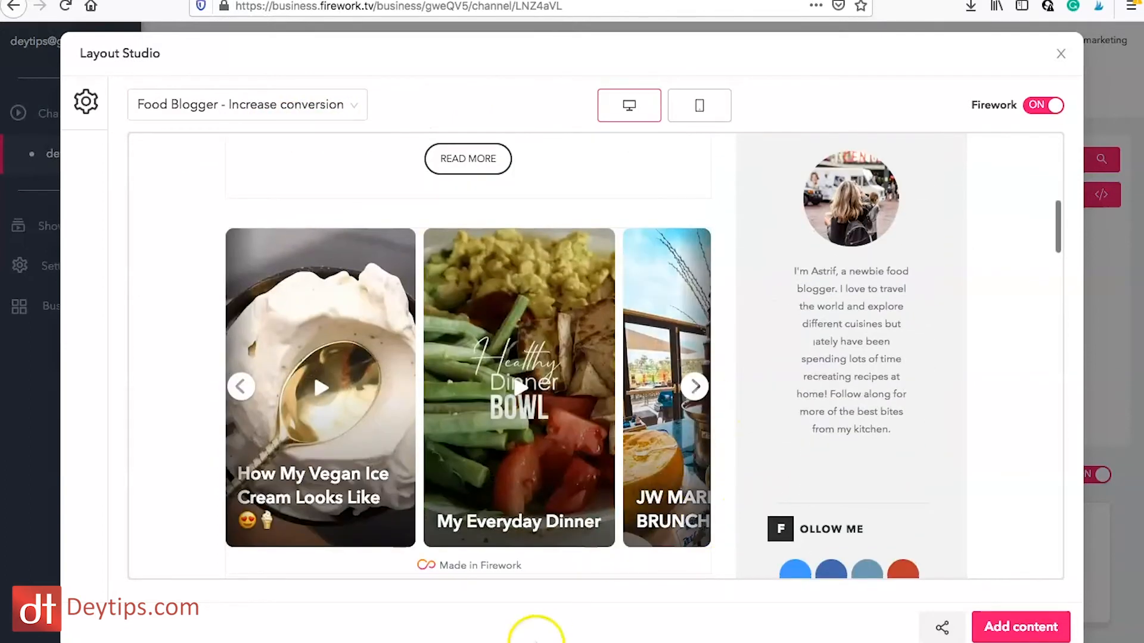
Step: Switch the layout sample to "E-commerce - Increase session length" and browse its embedded video player
{"action": "left_click", "coordinate": [351, 100]}
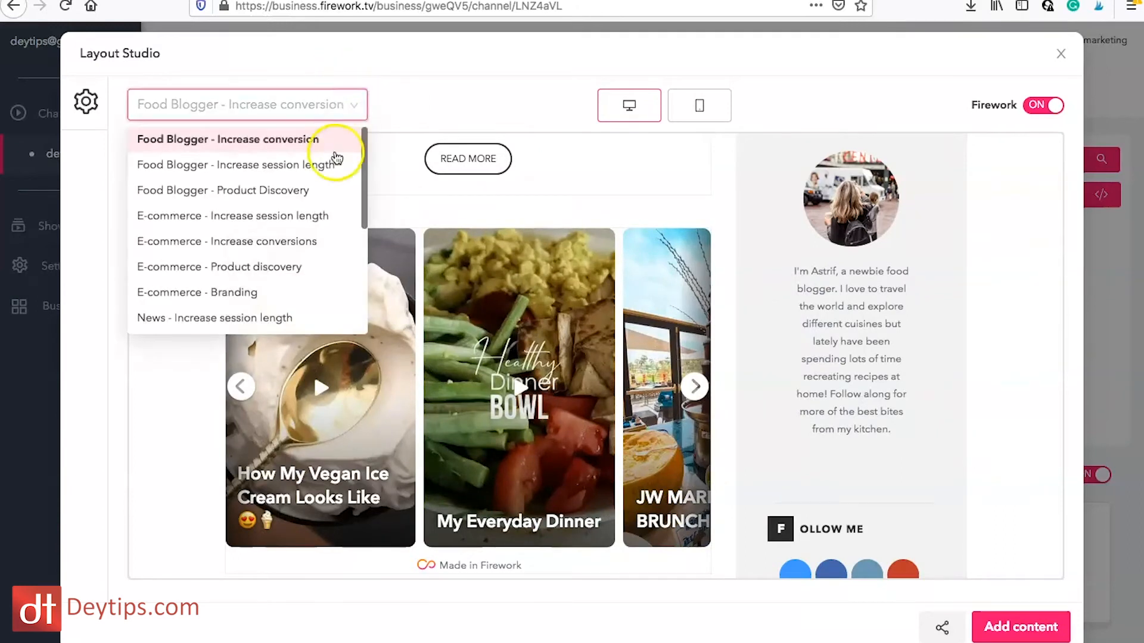
{"action": "left_click", "coordinate": [282, 219]}
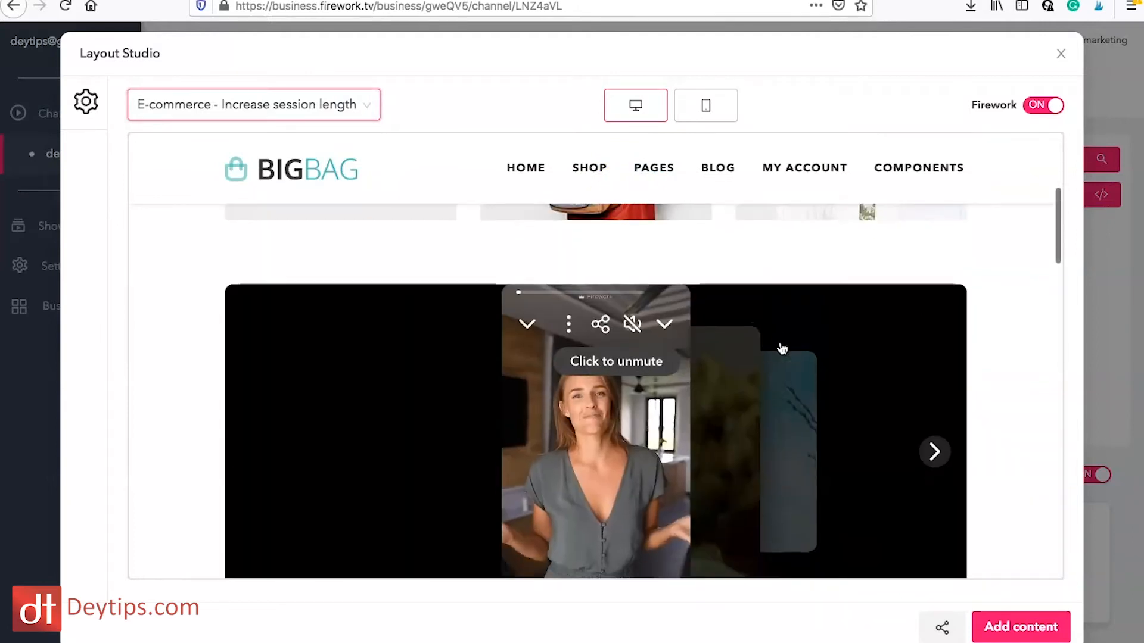
{"action": "left_click", "coordinate": [938, 405]}
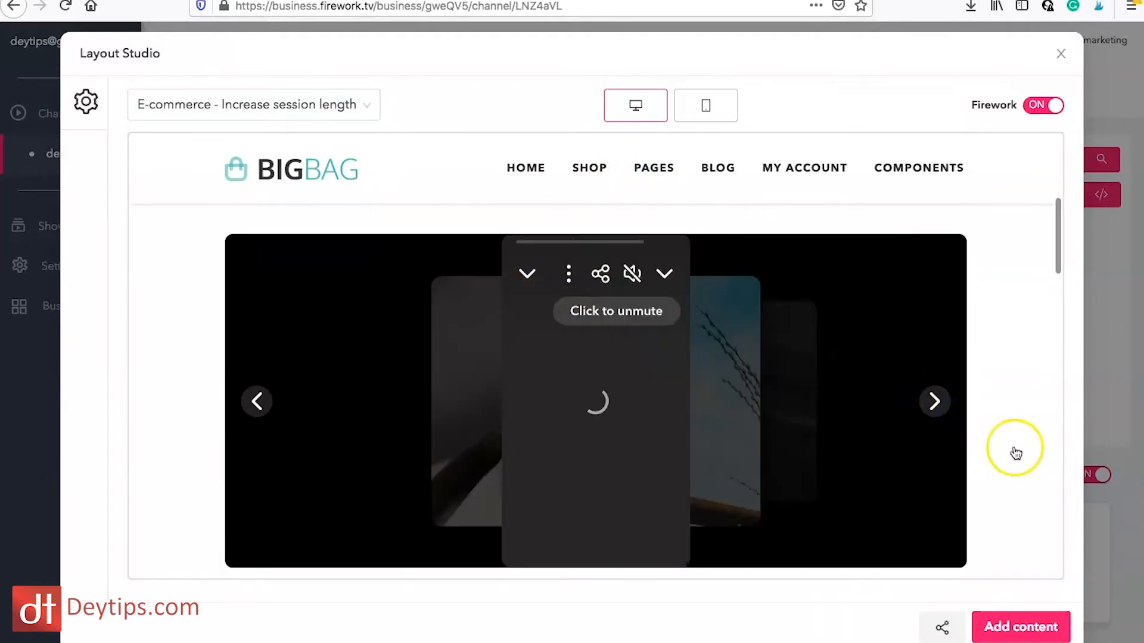
{"action": "scroll", "coordinate": [1014, 453], "scroll_direction": "down", "scroll_amount": 5}
{"action": "scroll", "coordinate": [1015, 453], "scroll_direction": "up", "scroll_amount": 10}
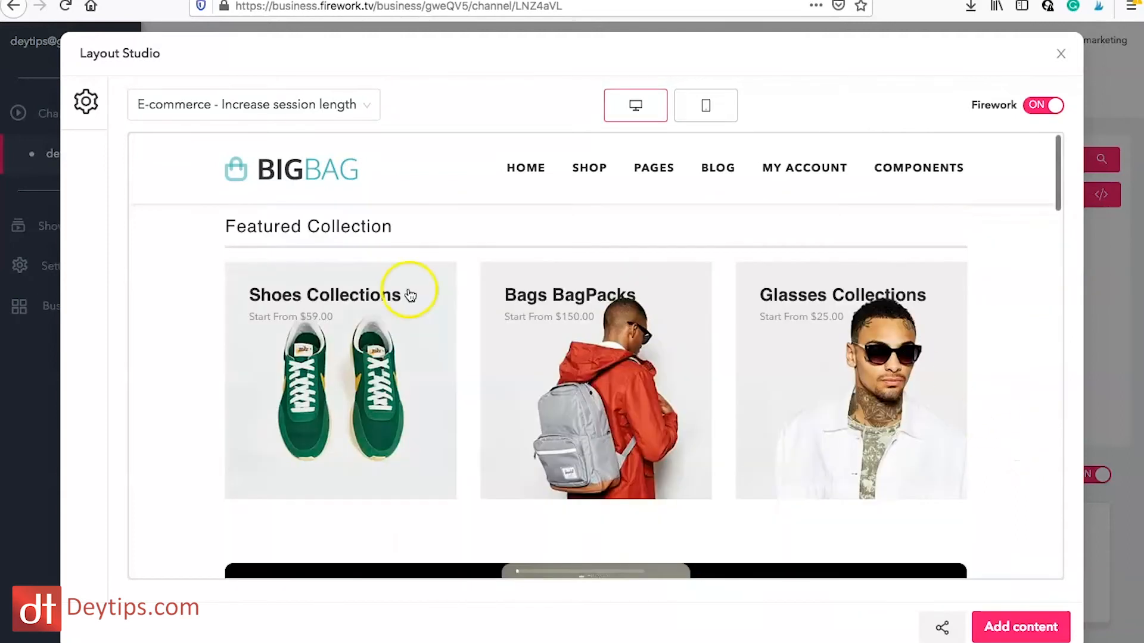
Step: Preview the e-commerce sample in the mobile layout and proceed to adding content
{"action": "left_click", "coordinate": [369, 114]}
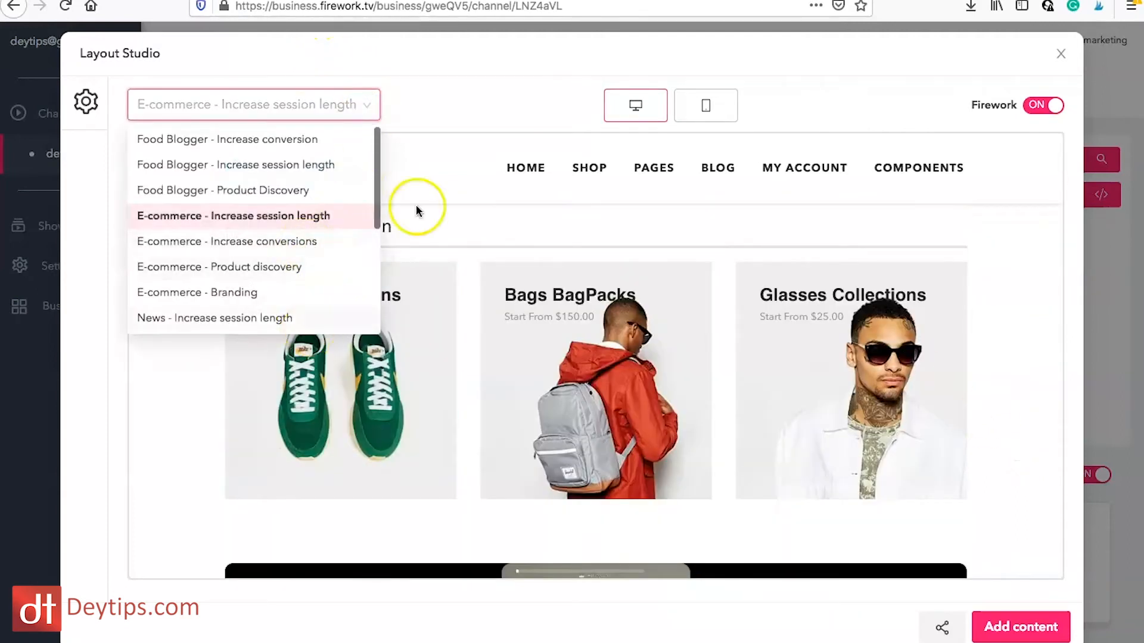
{"action": "left_click", "coordinate": [698, 114]}
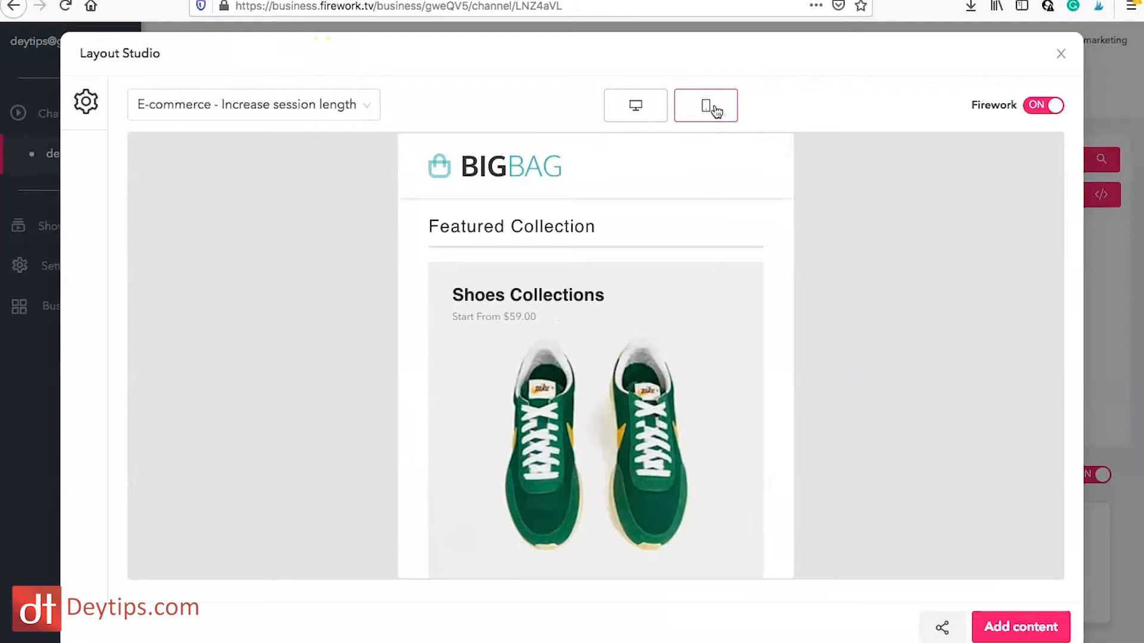
{"action": "scroll", "coordinate": [685, 479], "scroll_direction": "down", "scroll_amount": 10}
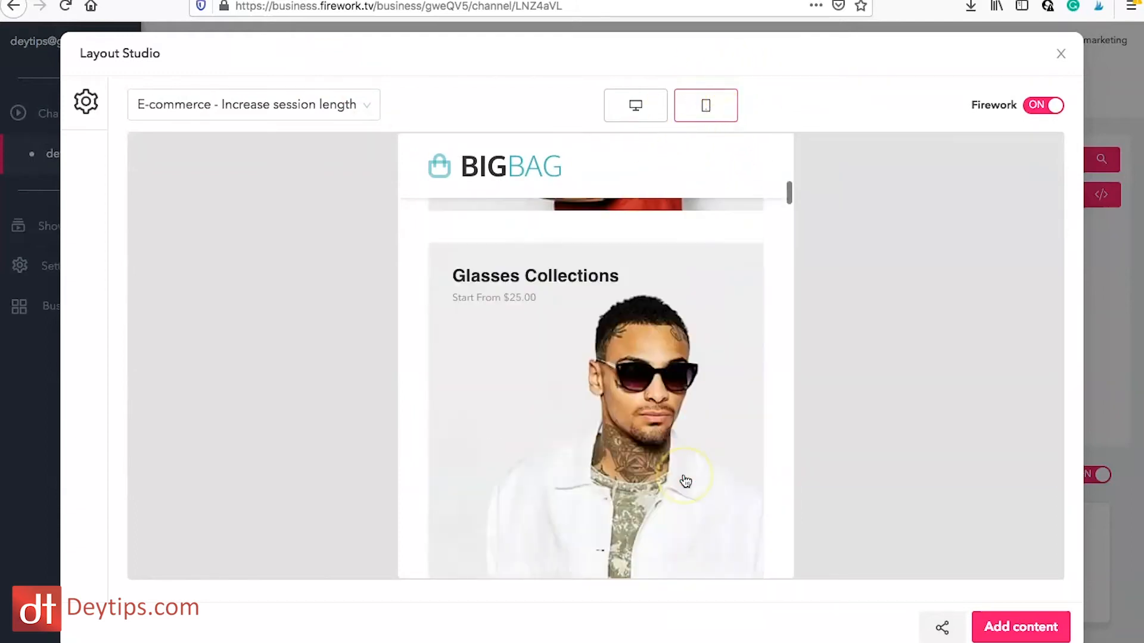
{"action": "scroll", "coordinate": [685, 480], "scroll_direction": "up", "scroll_amount": 10}
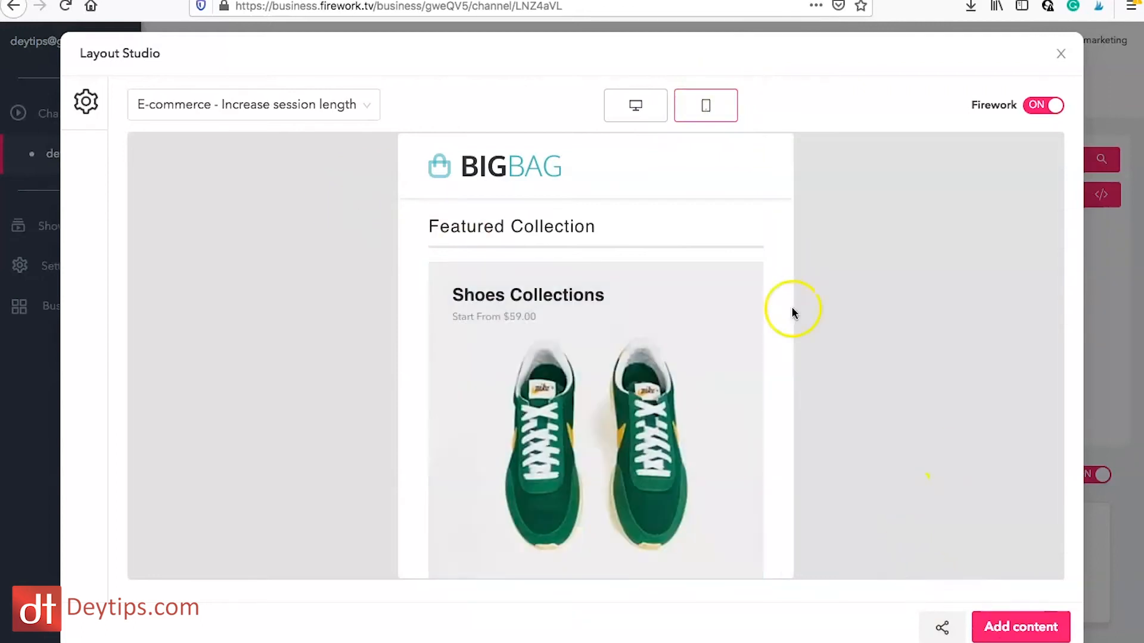
{"action": "left_click", "coordinate": [1029, 613]}
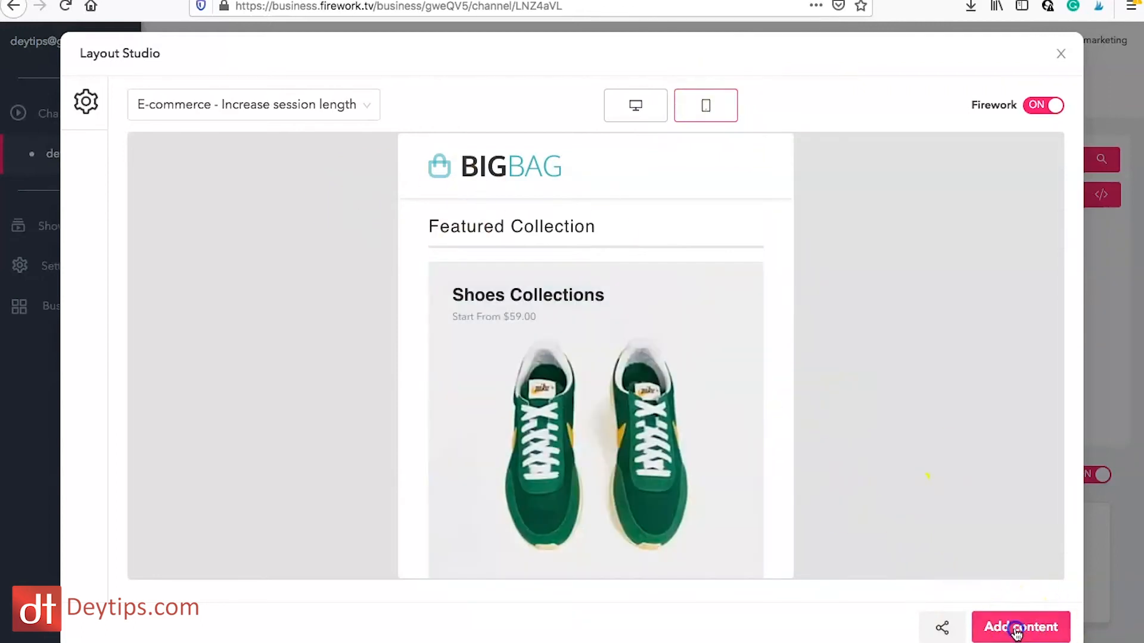
Step: Close Layout Studio, open the Test 1 video for editing and choose the CTA button as its overlay
{"action": "left_click", "coordinate": [1061, 54]}
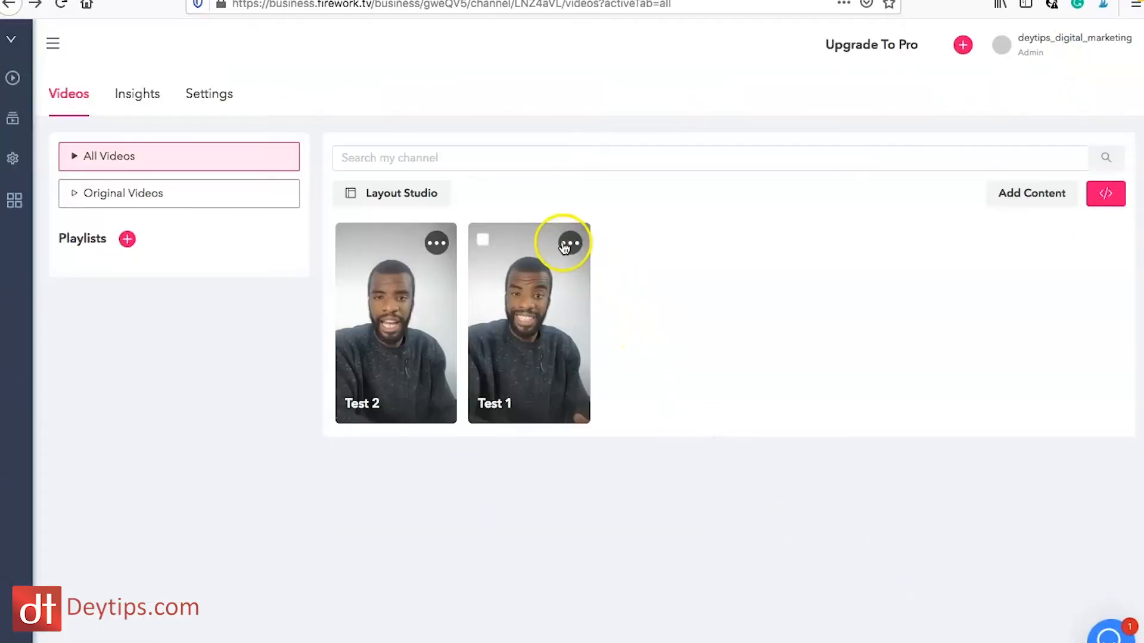
{"action": "left_click", "coordinate": [568, 244]}
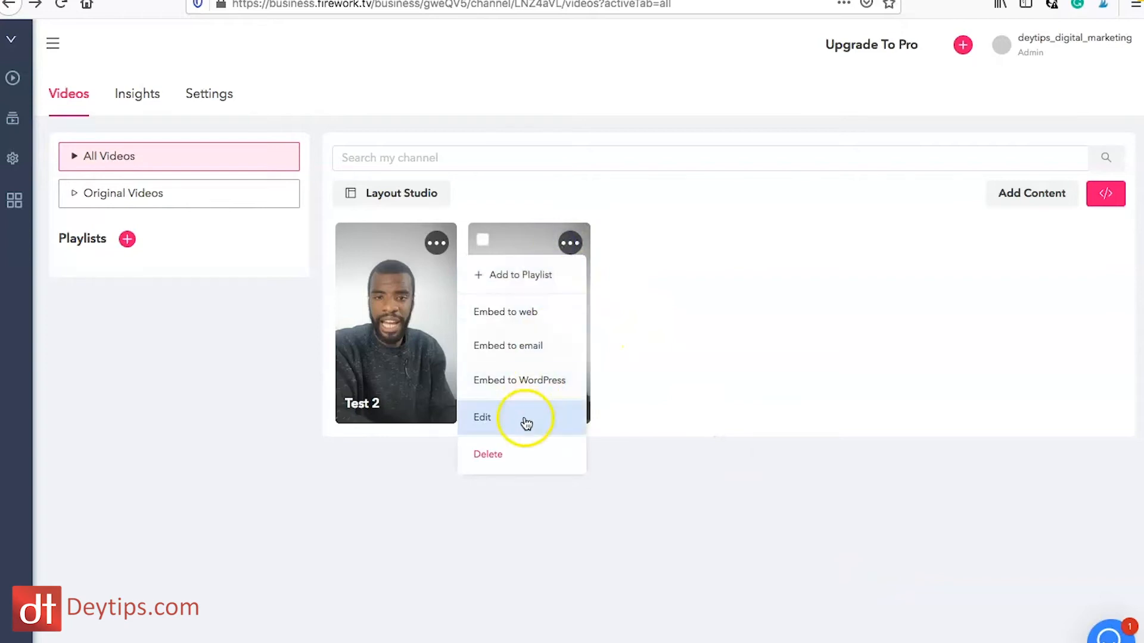
{"action": "left_click", "coordinate": [525, 420]}
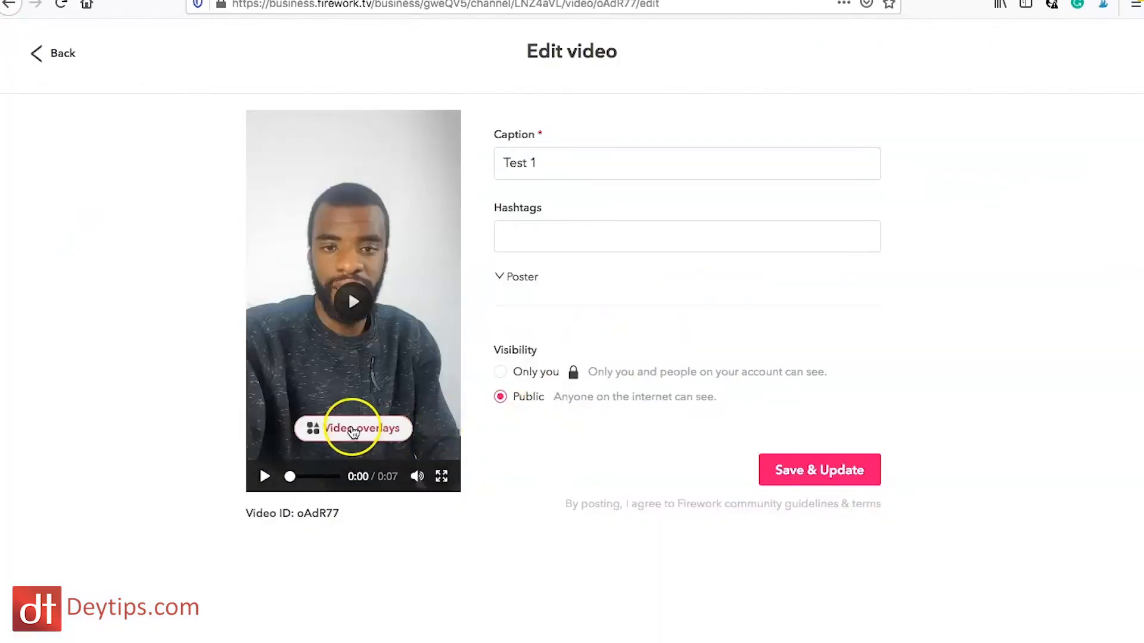
{"action": "left_click", "coordinate": [353, 429]}
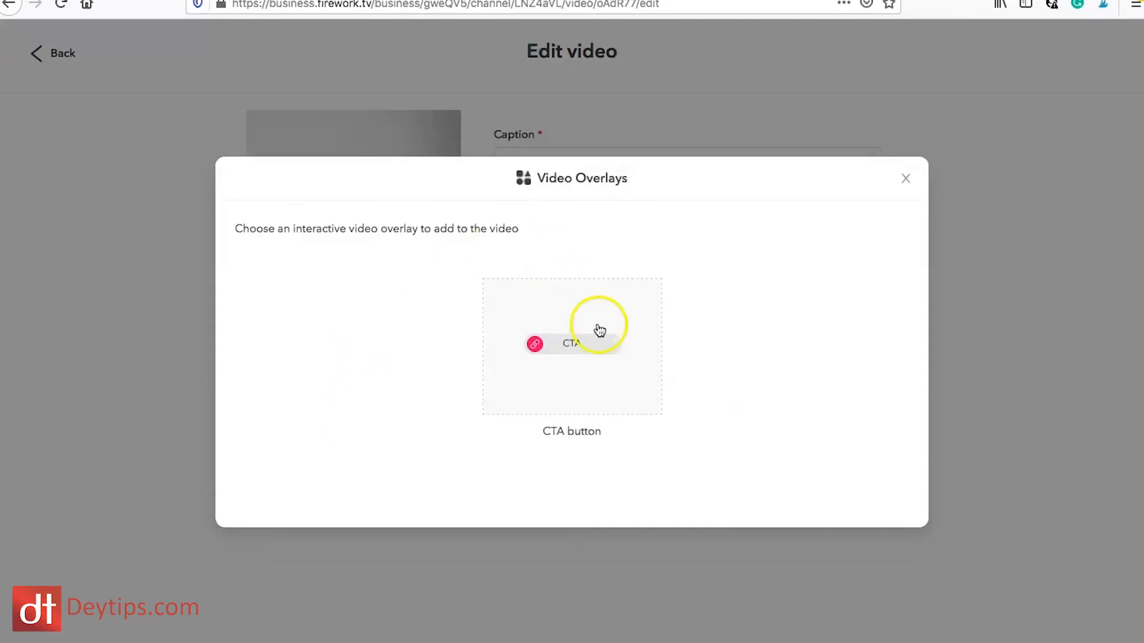
{"action": "left_click", "coordinate": [581, 348]}
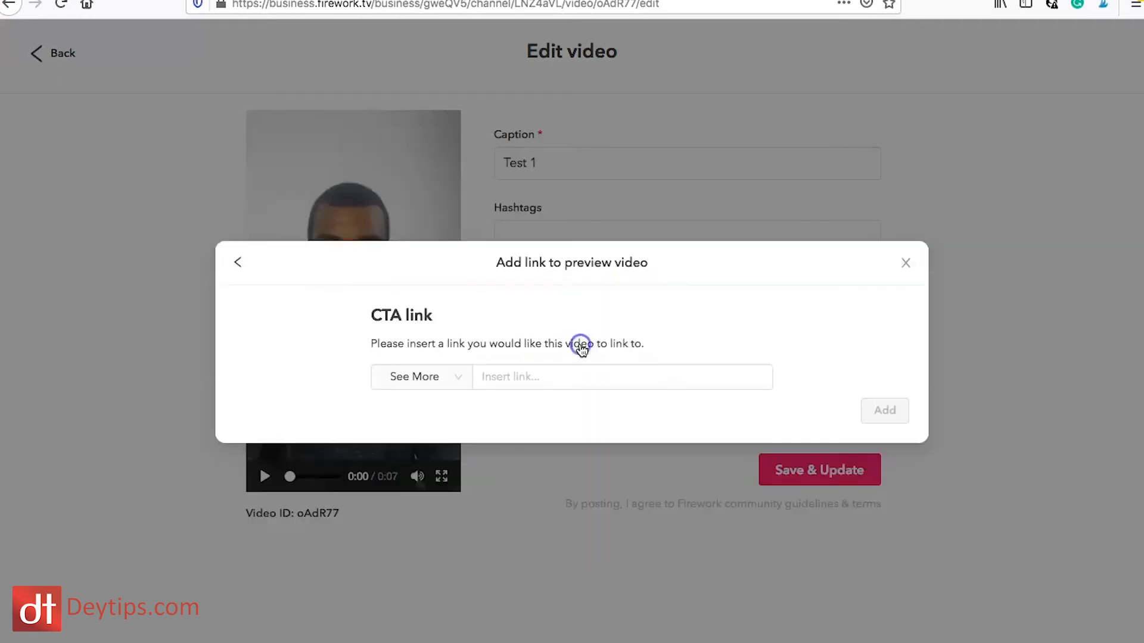
{"action": "left_click", "coordinate": [476, 374]}
{"action": "left_click", "coordinate": [503, 375]}
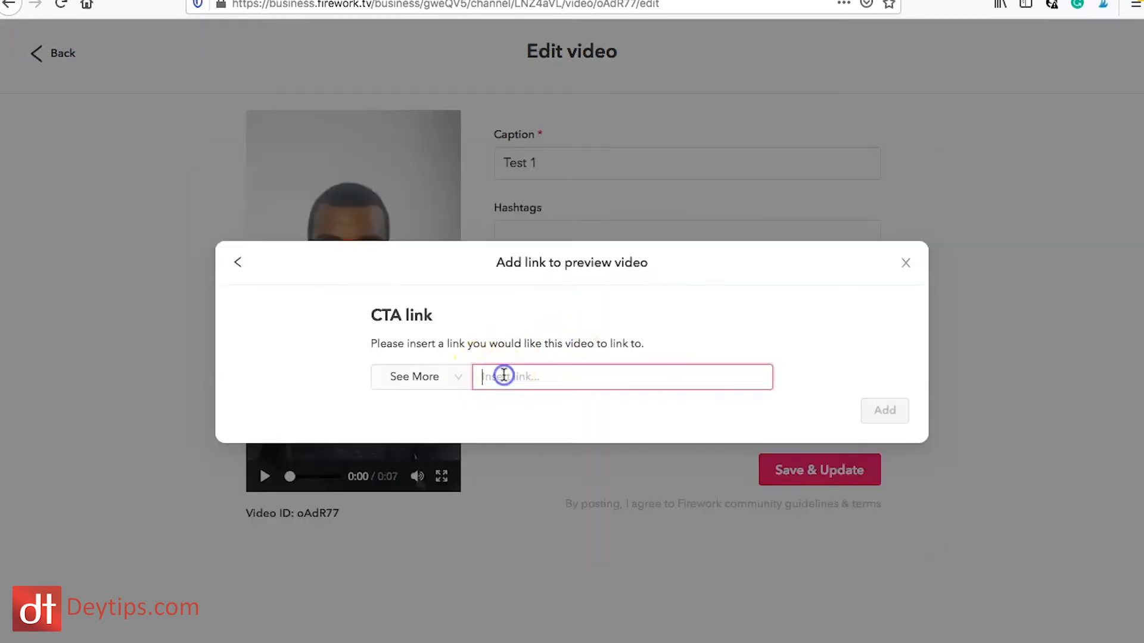
{"action": "type", "text": "http://www.deytips.com"}
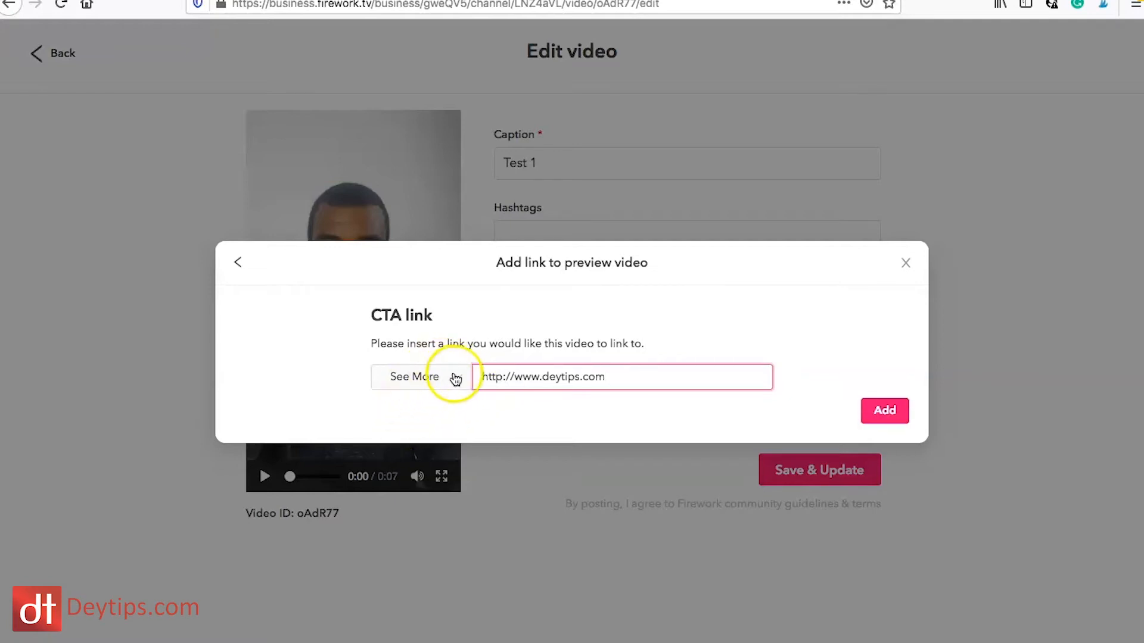
{"action": "left_click", "coordinate": [456, 379]}
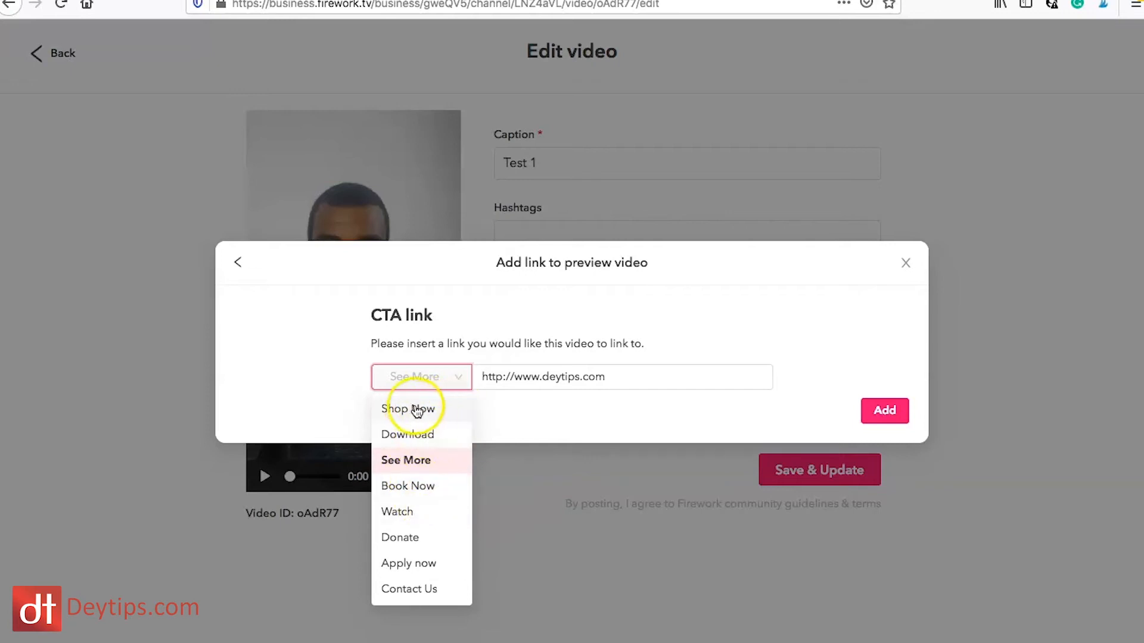
{"action": "left_click", "coordinate": [435, 411]}
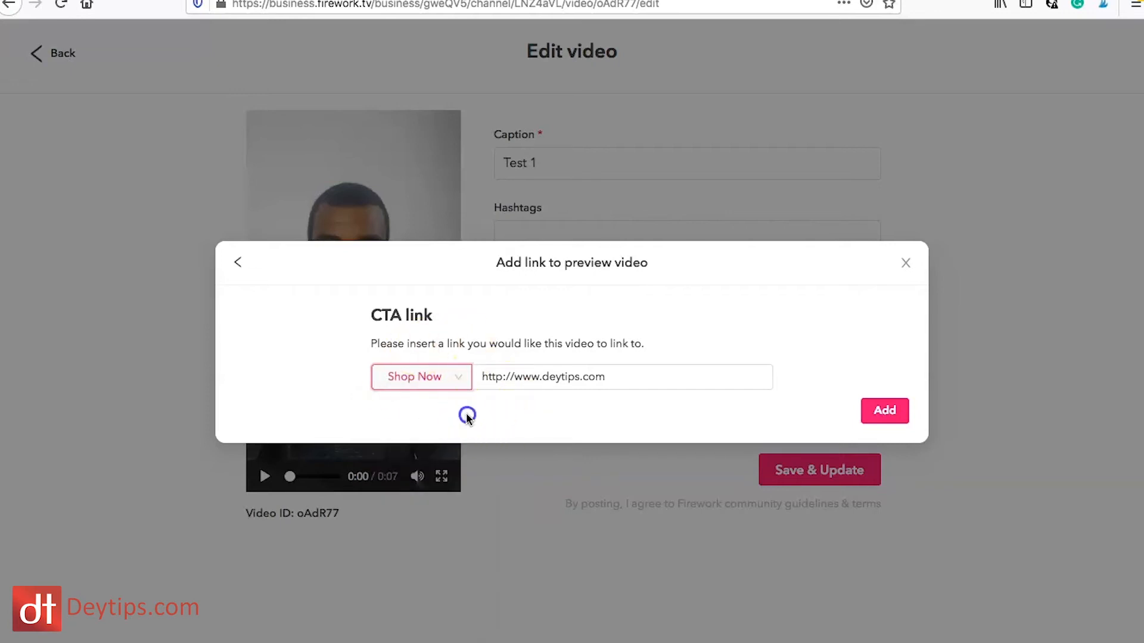
{"action": "left_click", "coordinate": [492, 383]}
{"action": "left_click", "coordinate": [781, 347]}
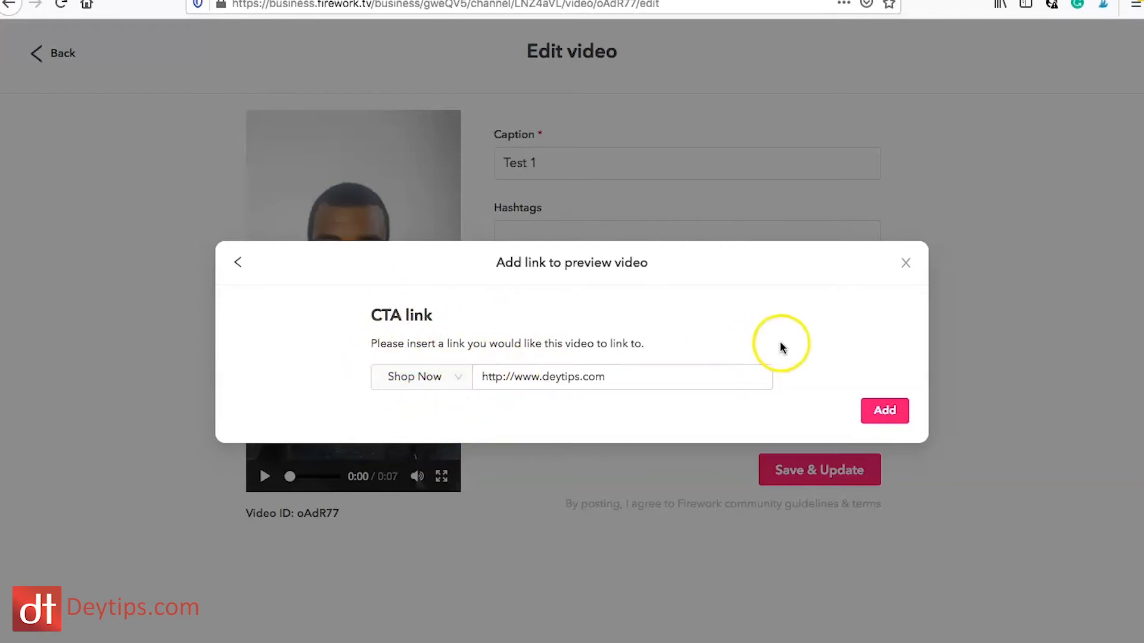
{"action": "left_click", "coordinate": [885, 412]}
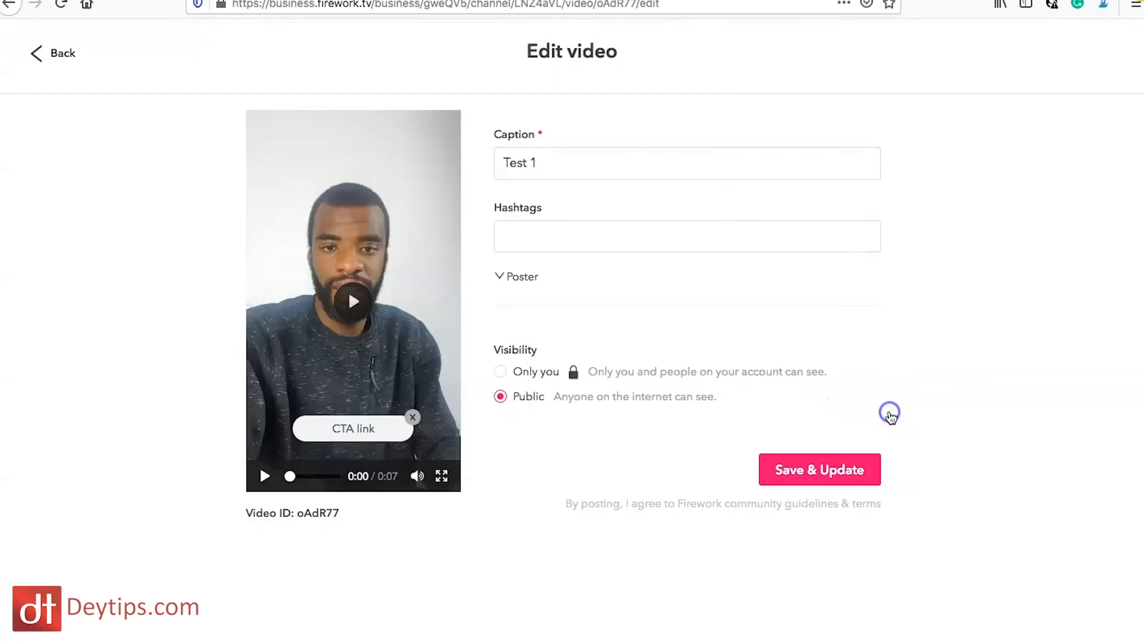
Step: Review the CTA link settings without changing them, and save the updates to the Test 1 video
{"action": "left_click", "coordinate": [356, 439]}
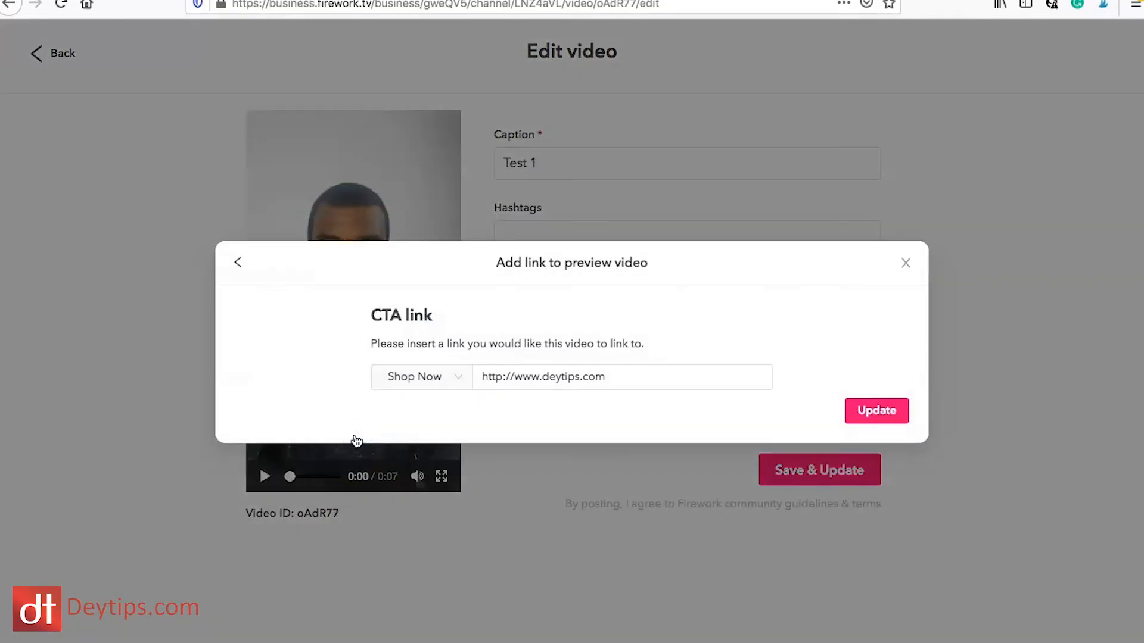
{"action": "left_click", "coordinate": [669, 383]}
{"action": "left_click", "coordinate": [904, 262]}
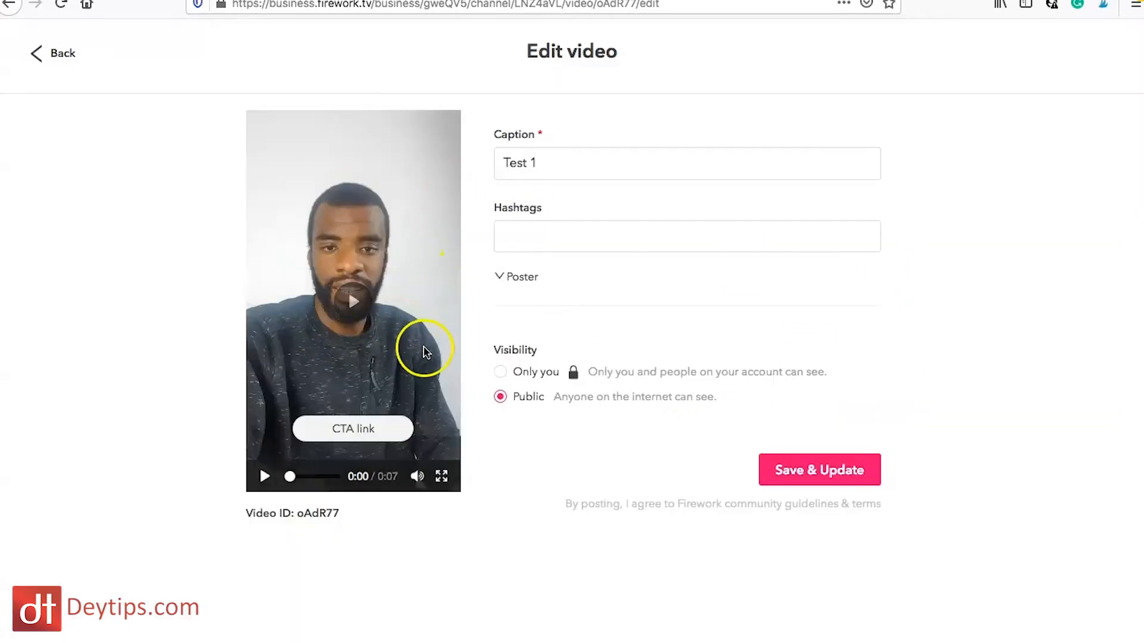
{"action": "left_click", "coordinate": [846, 471]}
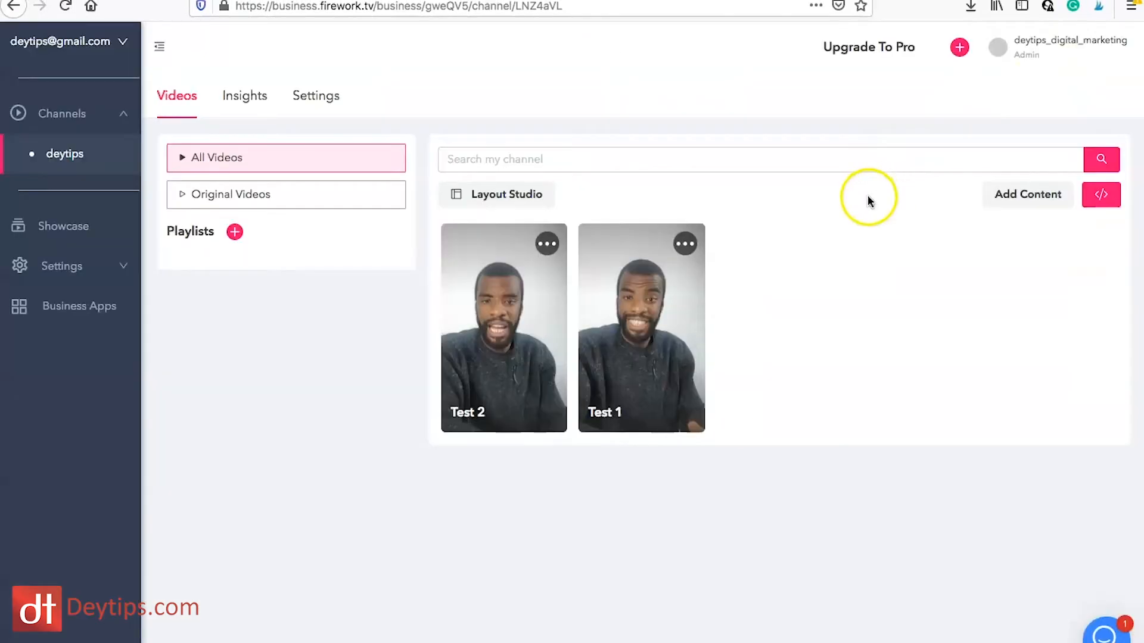
Step: Open the channel's embed options and copy the full HTML embed code for the Carousel layout
{"action": "left_click", "coordinate": [1103, 195]}
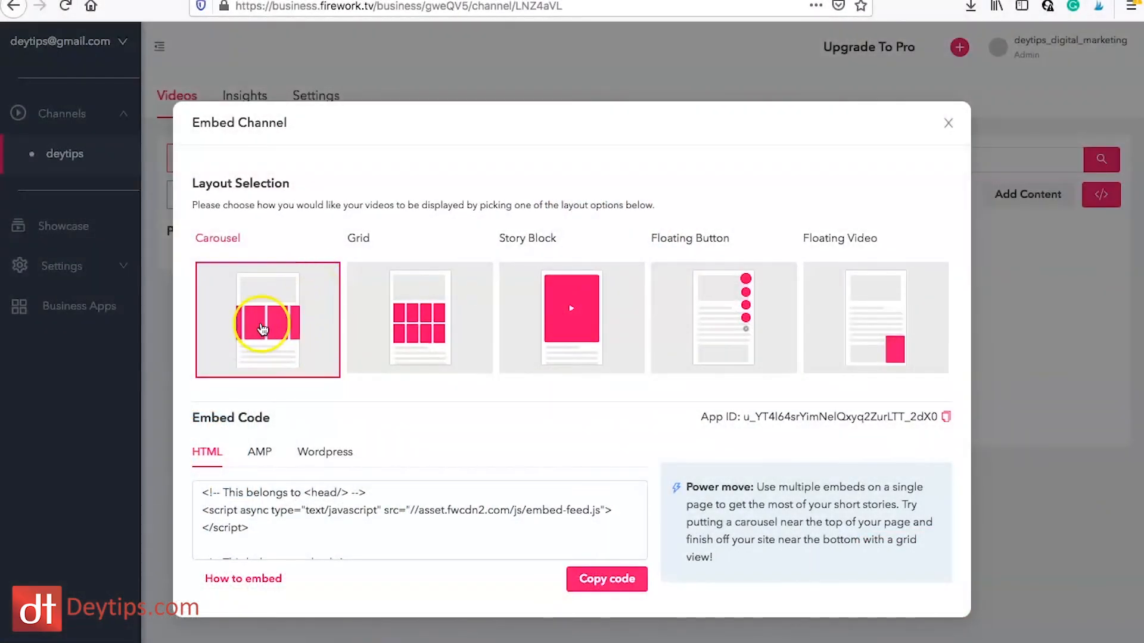
{"action": "scroll", "coordinate": [299, 526], "scroll_direction": "down", "scroll_amount": 5}
{"action": "left_click_drag", "start_coordinate": [322, 535], "coordinate": [146, 292]}
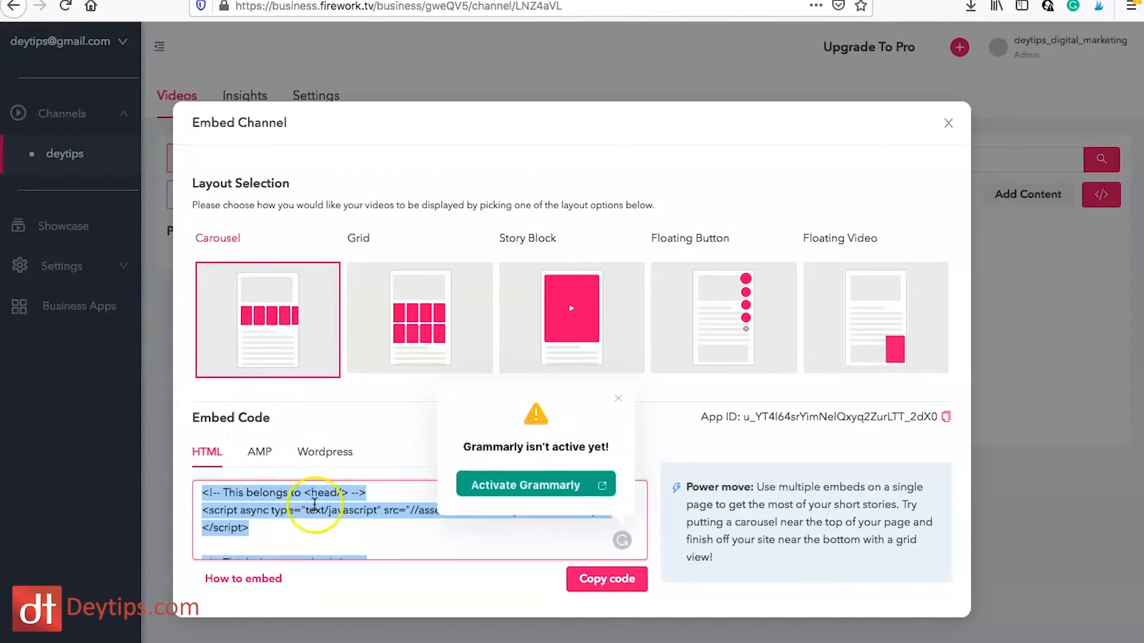
Step: Switch to the Shopify admin, search its app store for "firework" and choose to add Firework: Shoppable Videos
{"action": "left_click", "coordinate": [907, 0]}
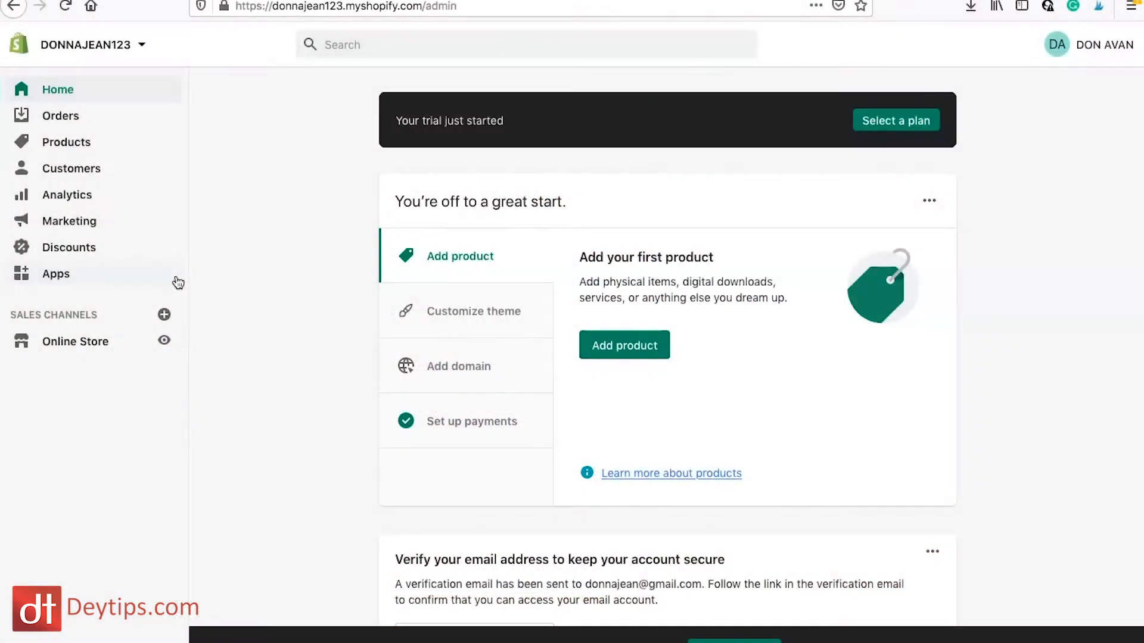
{"action": "left_click", "coordinate": [89, 273]}
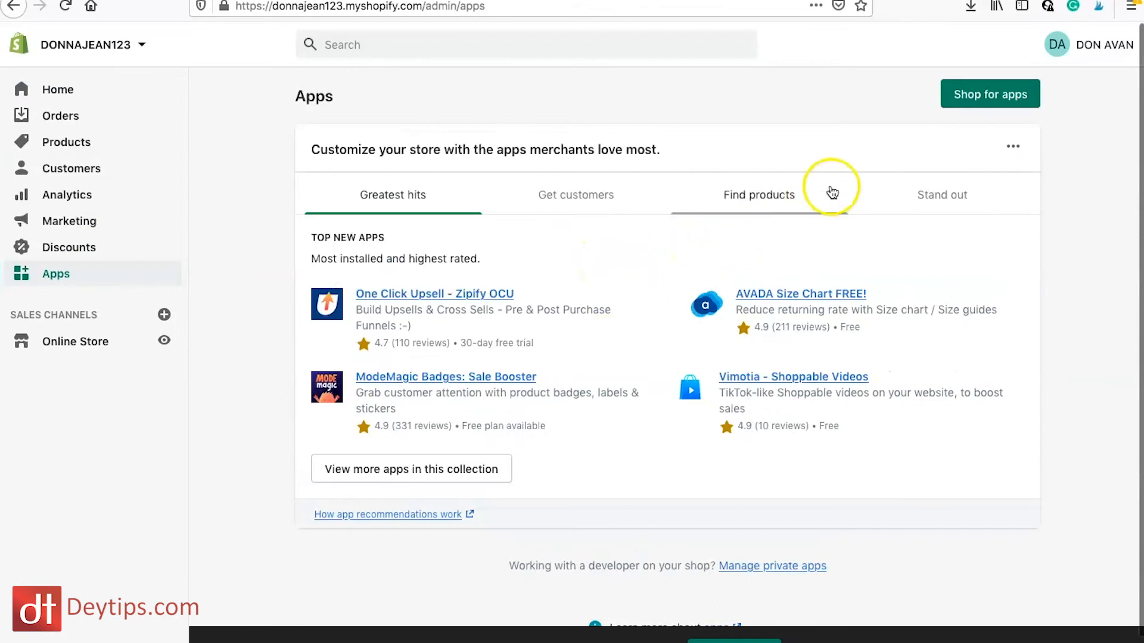
{"action": "left_click", "coordinate": [1018, 95]}
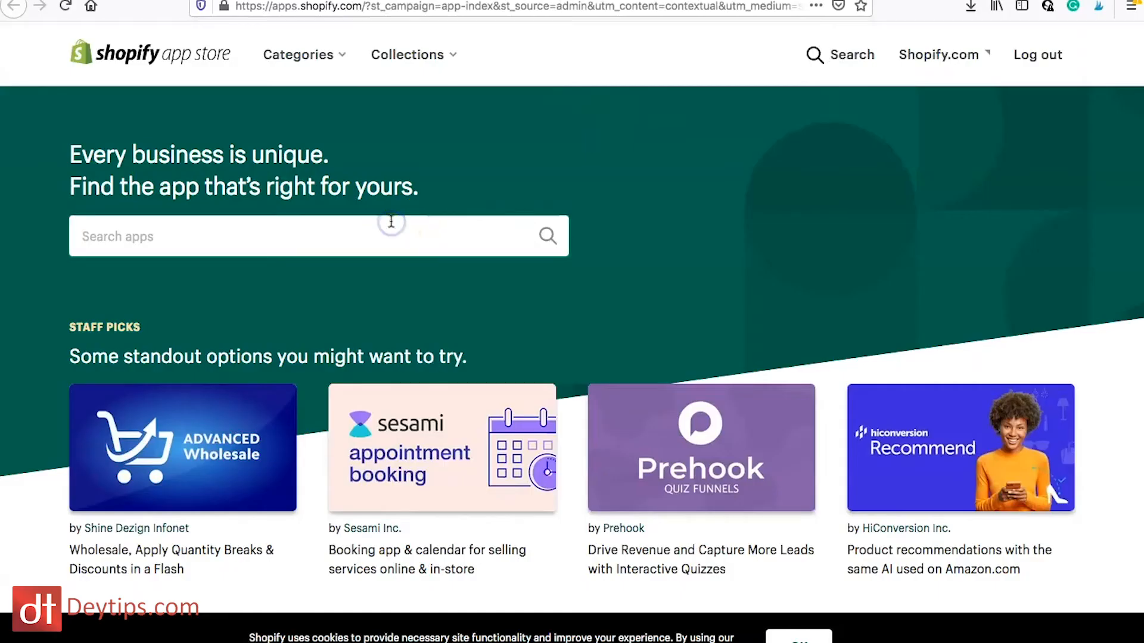
{"action": "type", "text": "firework"}
{"action": "key", "text": "Return"}
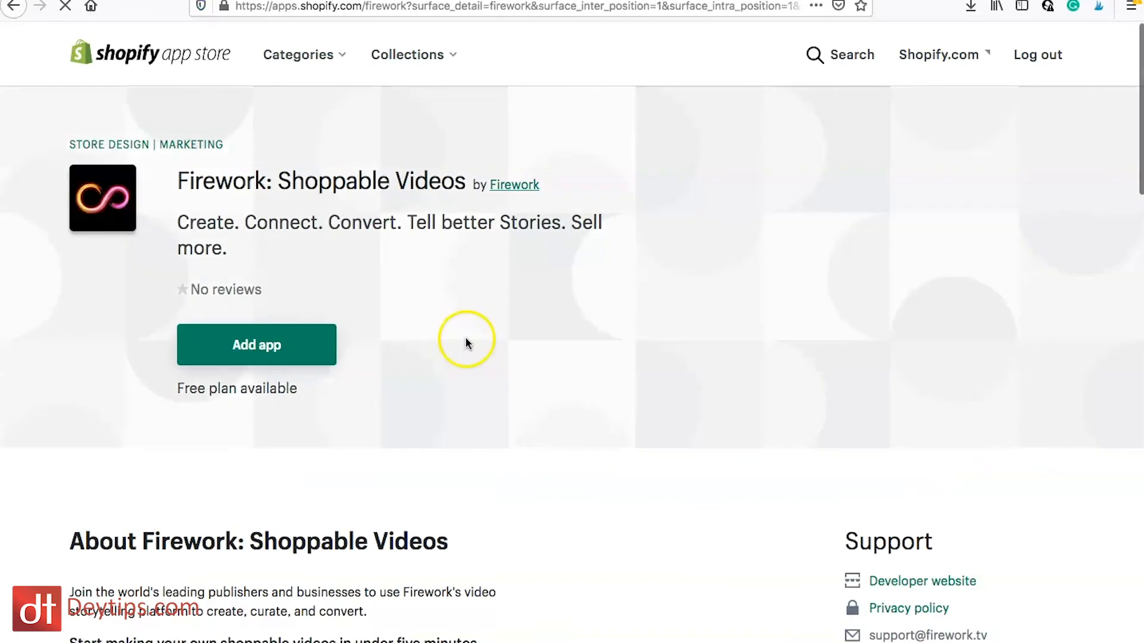
{"action": "left_click", "coordinate": [270, 351]}
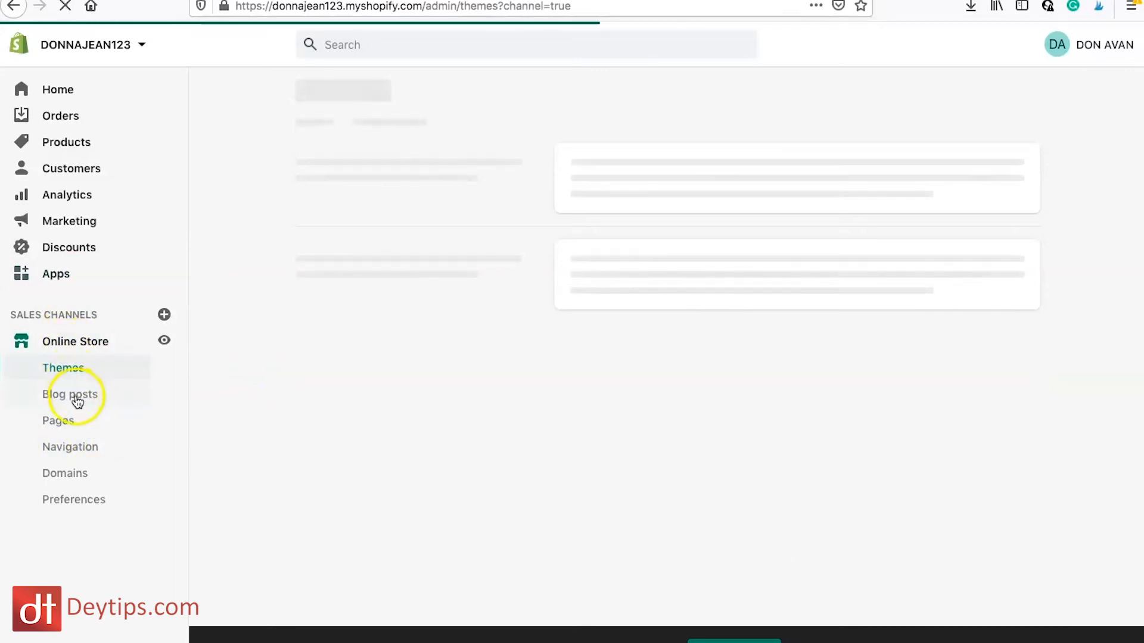
Step: Start a new page in the Shopify online store and title it "Video"
{"action": "left_click", "coordinate": [76, 421]}
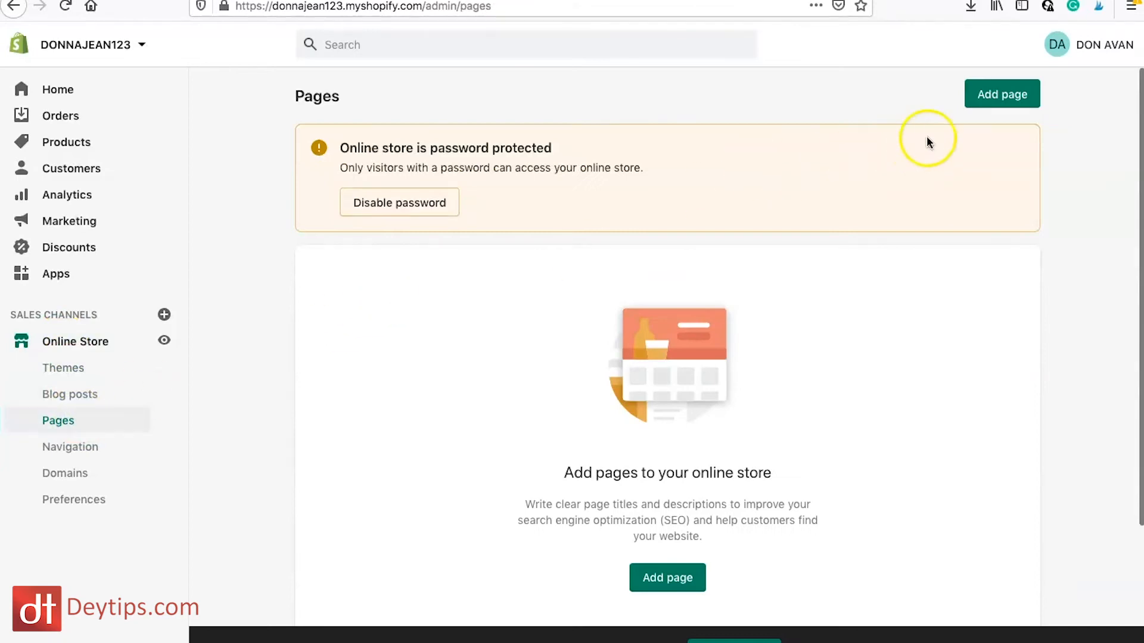
{"action": "left_click", "coordinate": [1000, 95]}
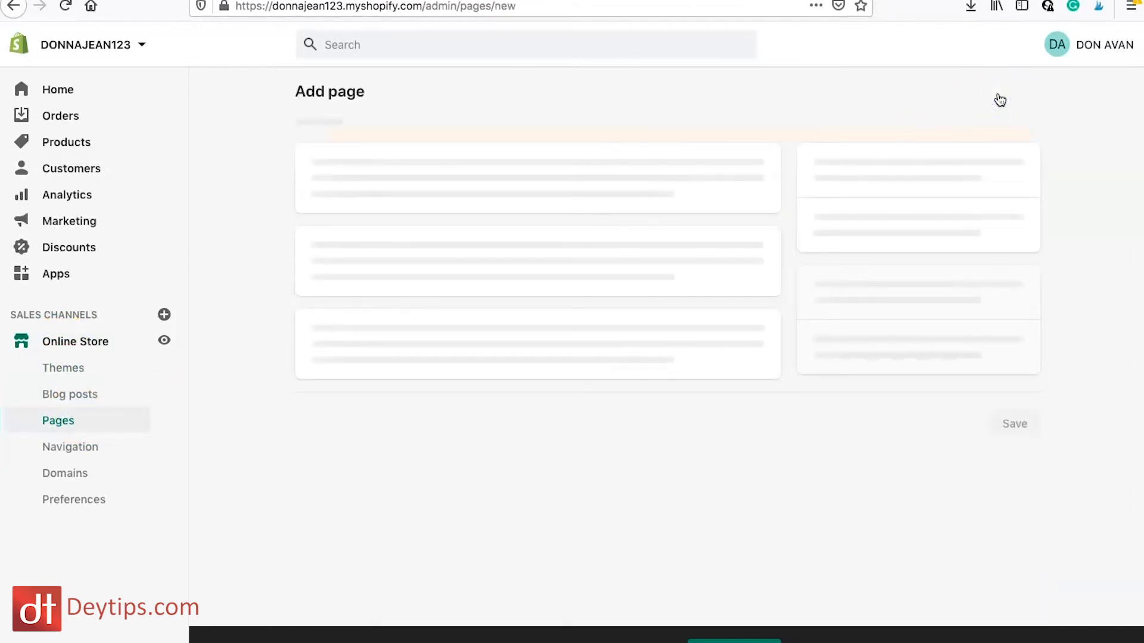
{"action": "left_click", "coordinate": [519, 174]}
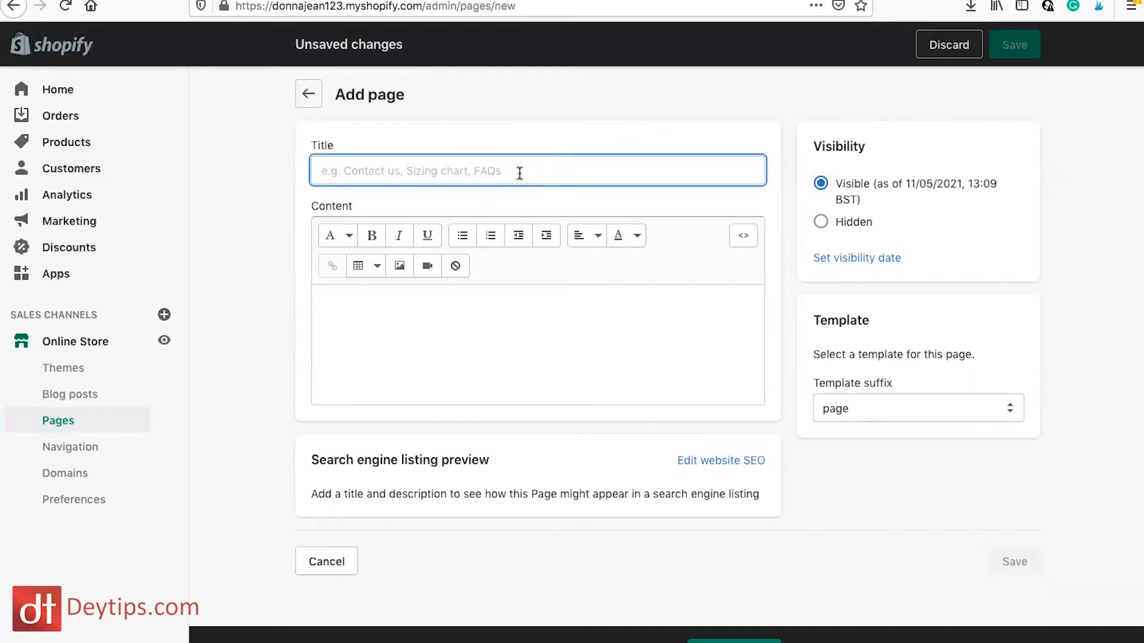
{"action": "type", "text": "Video"}
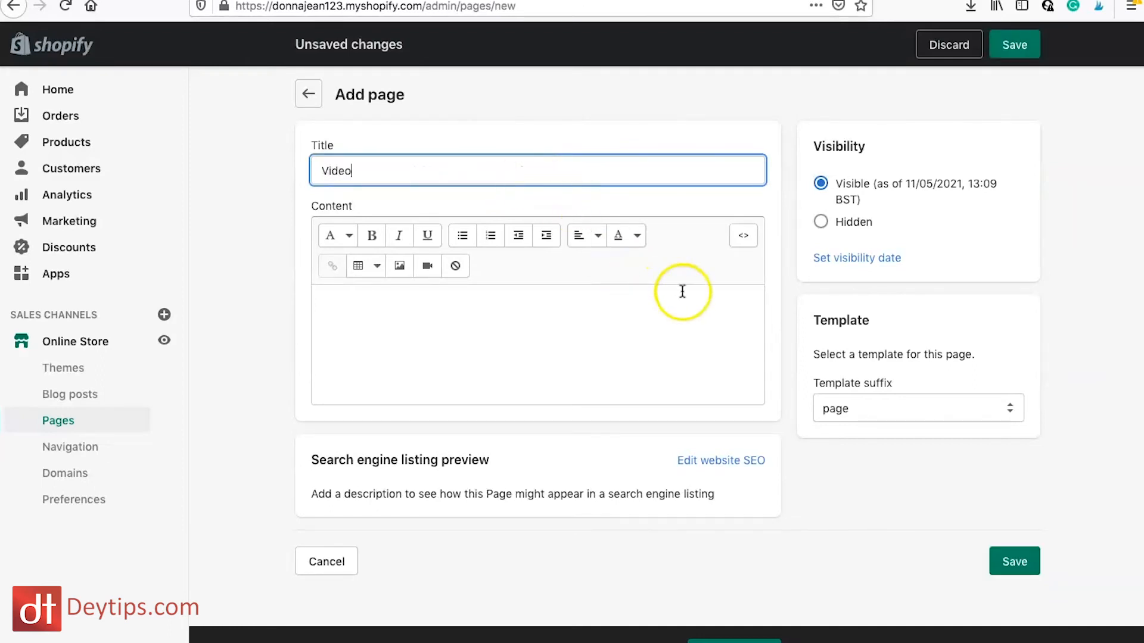
Step: Insert the copied Firework embed code as the page's HTML content, save the page and view it in the store
{"action": "left_click", "coordinate": [744, 237]}
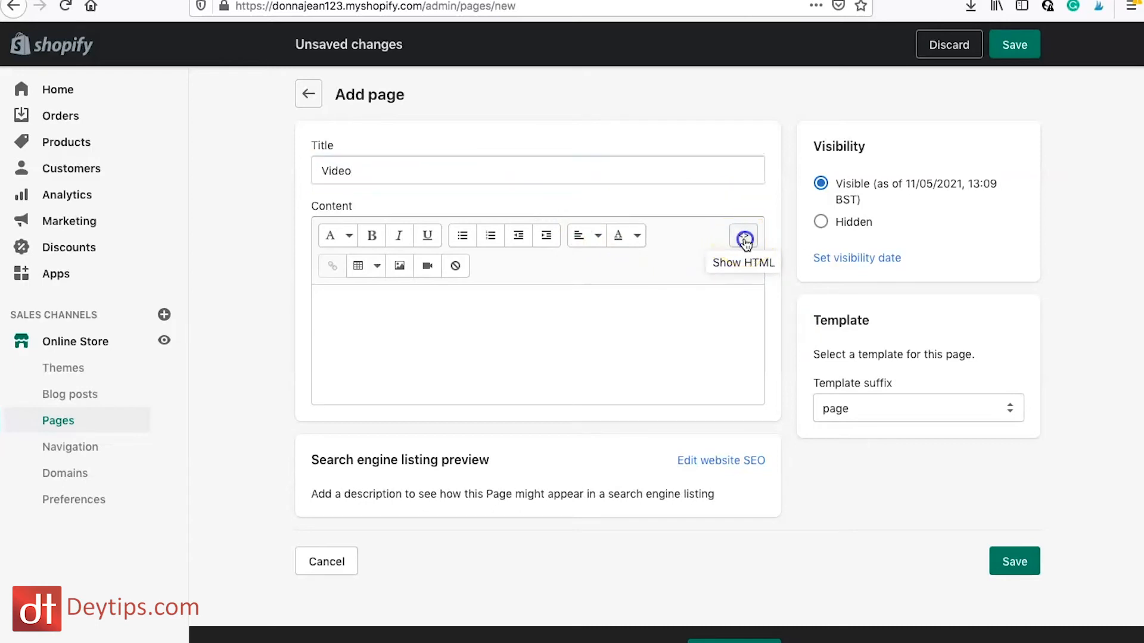
{"action": "left_click", "coordinate": [384, 280]}
{"action": "key", "text": "ctrl+v"}
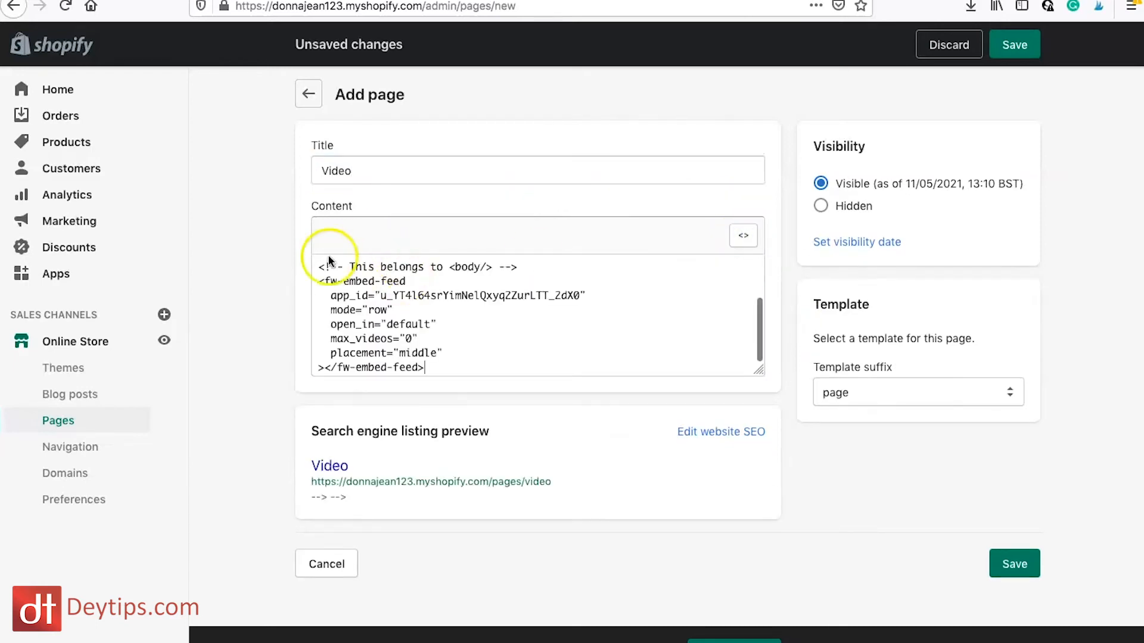
{"action": "left_click", "coordinate": [748, 238]}
{"action": "left_click", "coordinate": [1014, 45]}
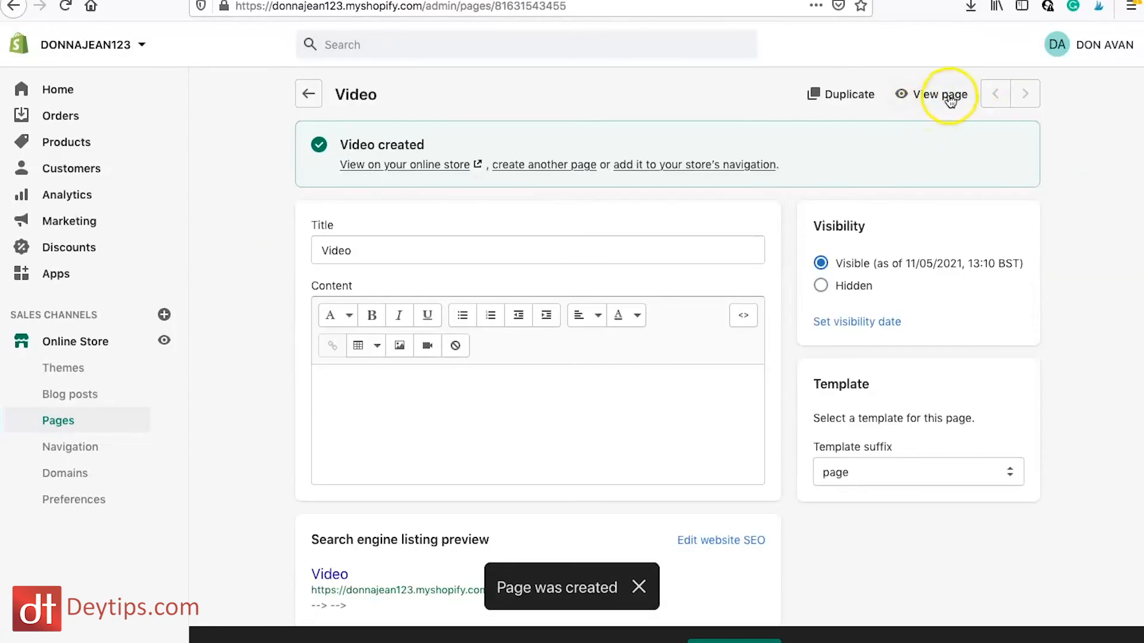
{"action": "left_click", "coordinate": [934, 95]}
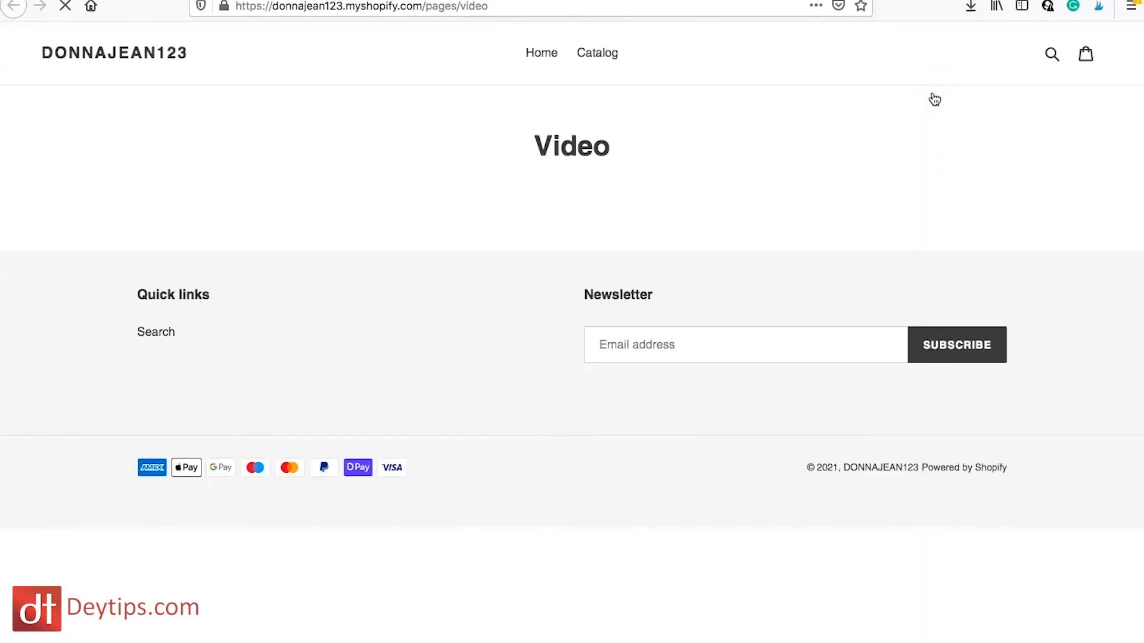